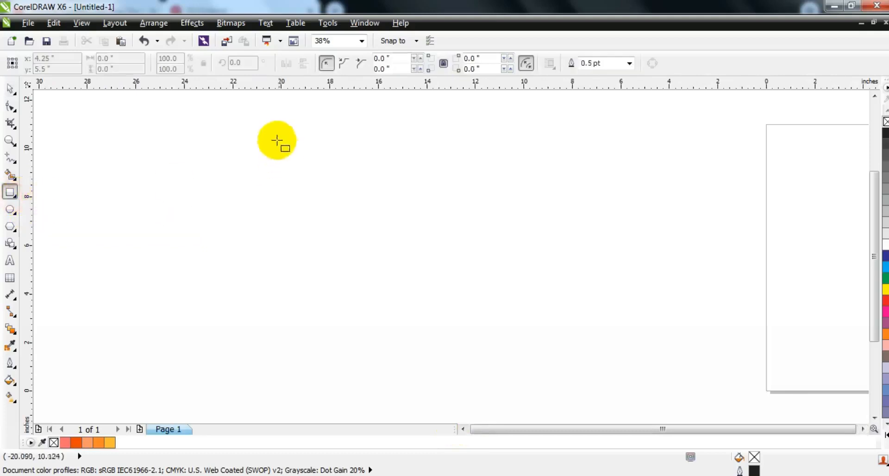
Step: Draw a square about 11.7 inches wide beside the page, fill it with 20% black and remove its outline
drag(340, 119, 502, 403)
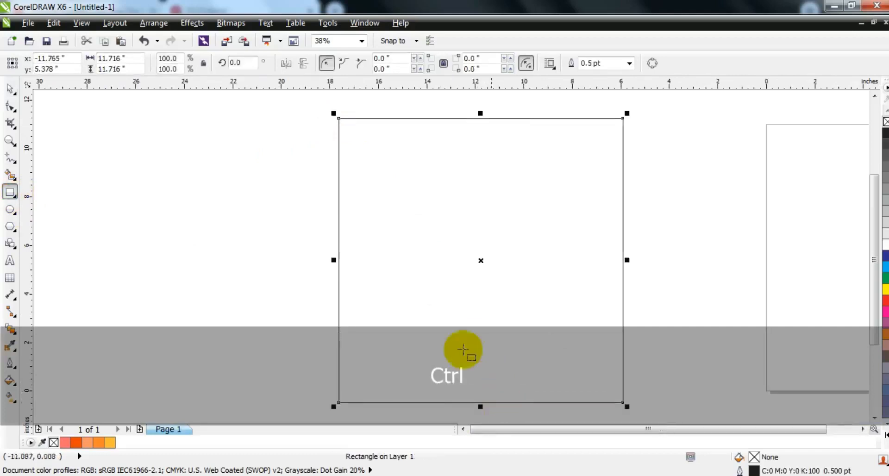
click(10, 92)
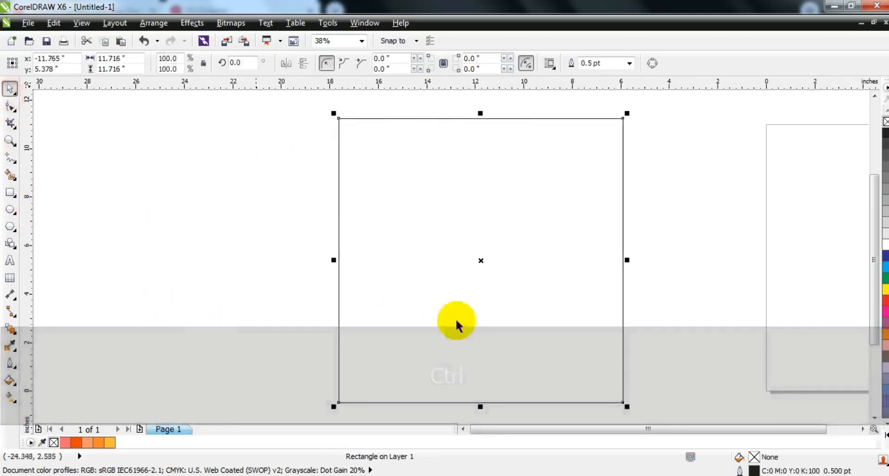
click(885, 223)
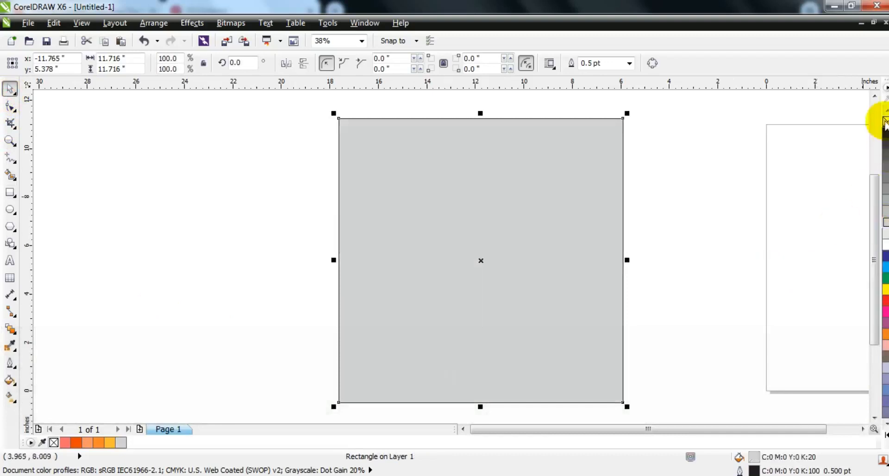
right_click(885, 122)
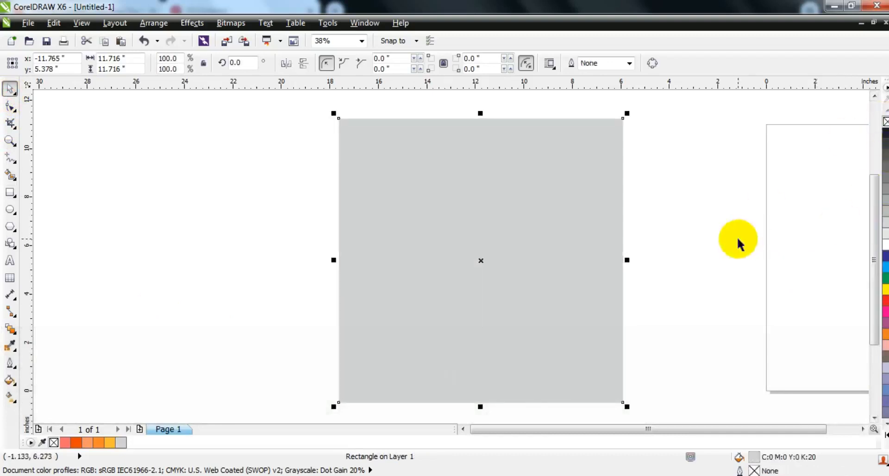
click(738, 243)
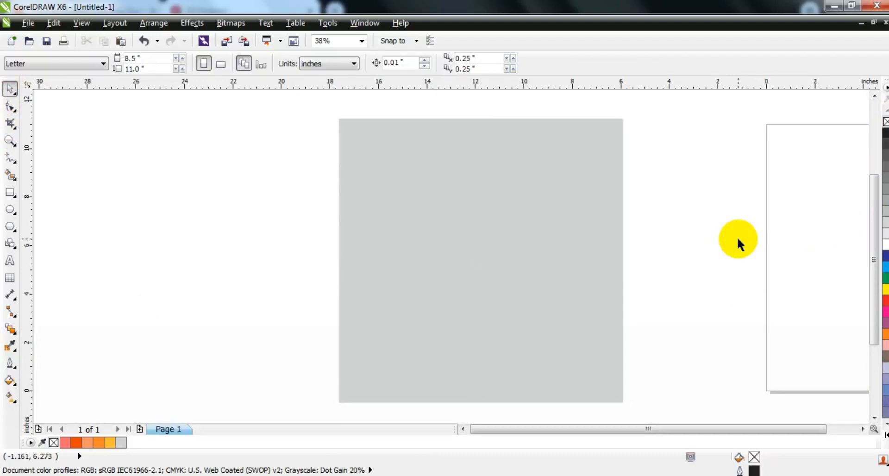
Step: Draw a rectangle about 10.5 by 1.7 inches across the upper part of the gray square and narrow it to about 8.8 inches
click(10, 193)
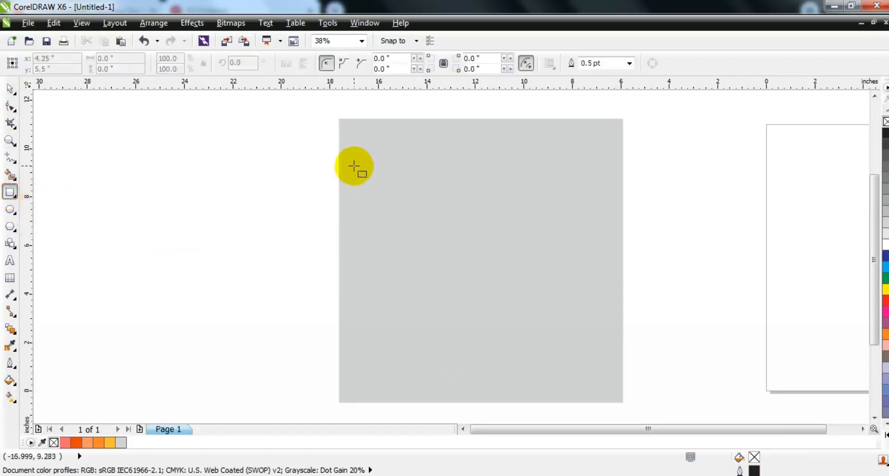
drag(351, 165, 606, 202)
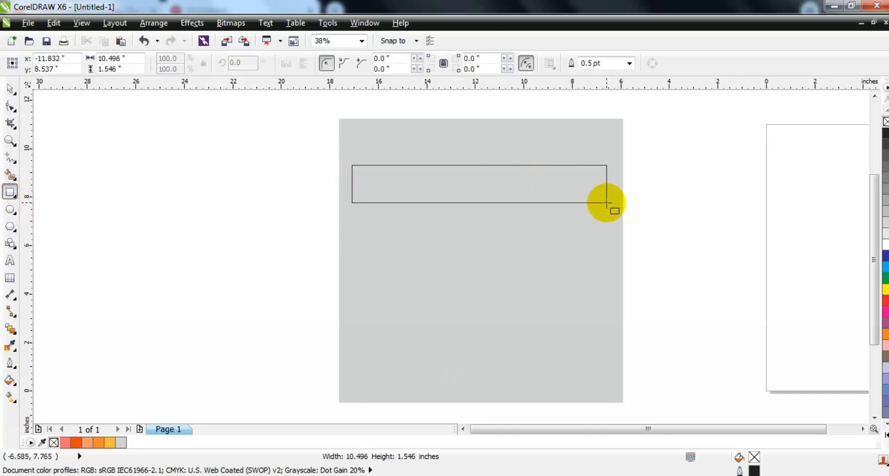
drag(606, 202, 608, 204)
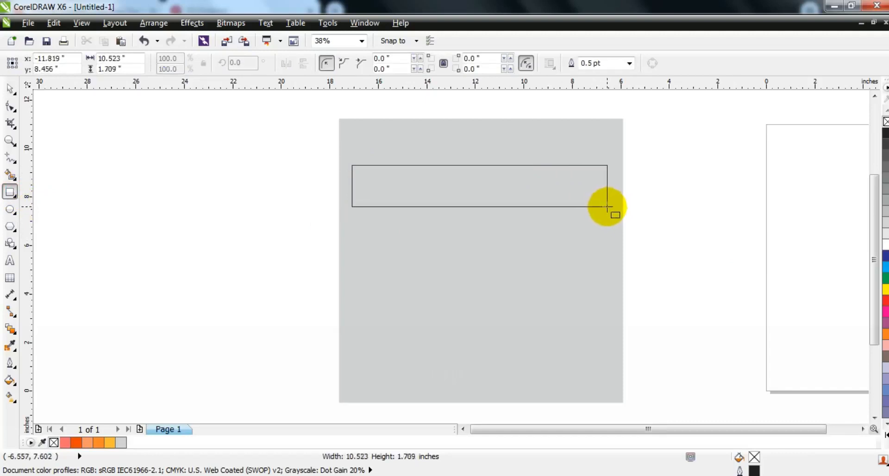
drag(607, 206, 607, 206)
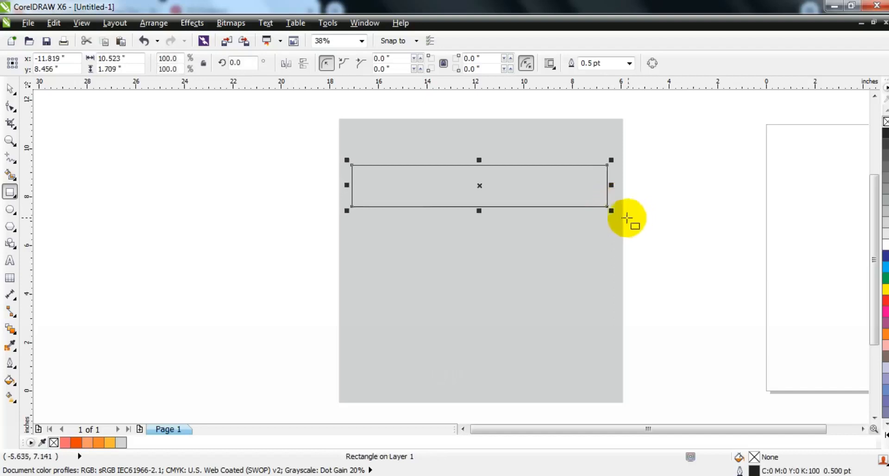
click(9, 88)
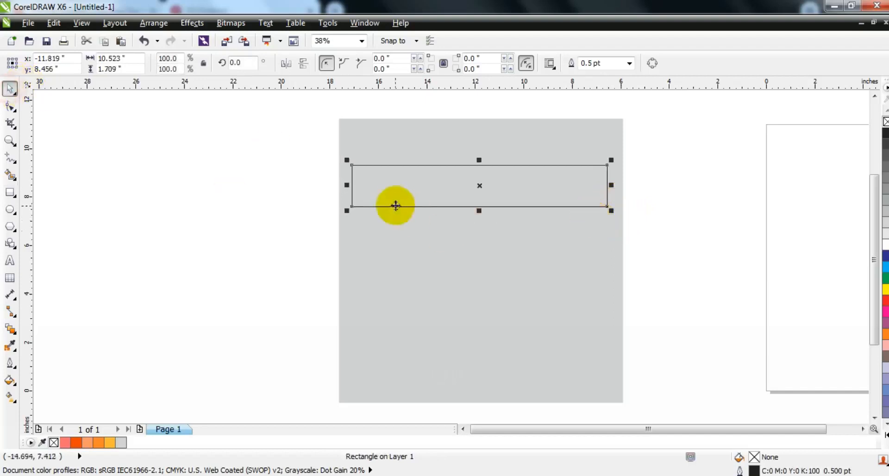
drag(347, 186, 374, 187)
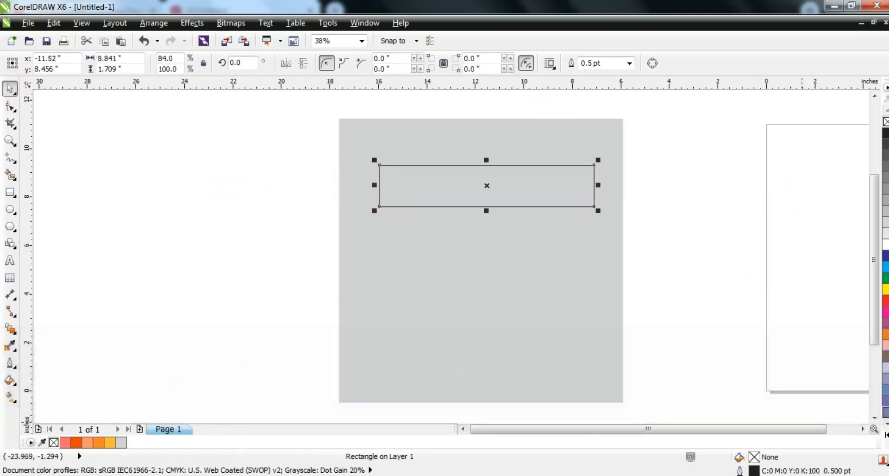
Step: Fill the rectangle with black (C100 M100 Y100 K100) and duplicate it downward at even spacing into a stack of five bars
click(886, 435)
click(884, 123)
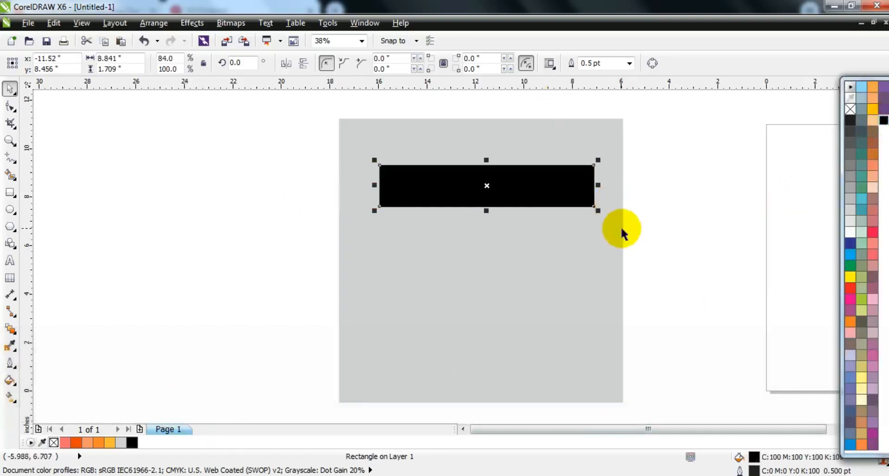
drag(488, 180, 492, 221)
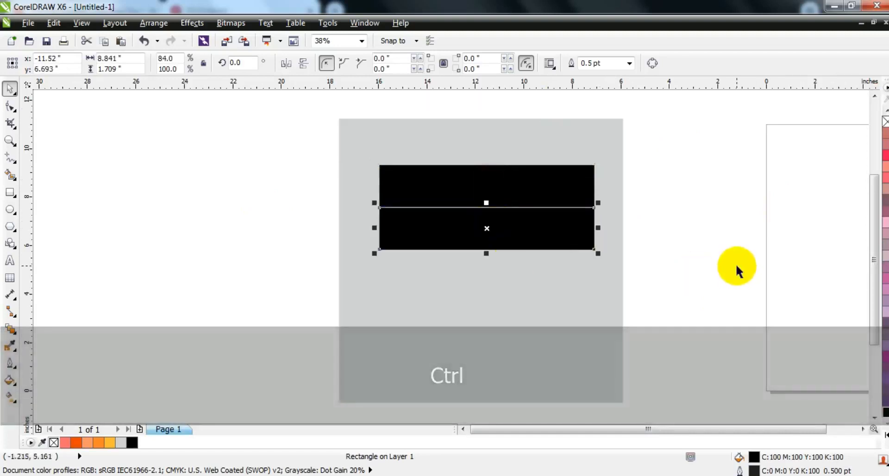
key(ctrl+r)
key(ctrl+r)
key(ctrl+r)
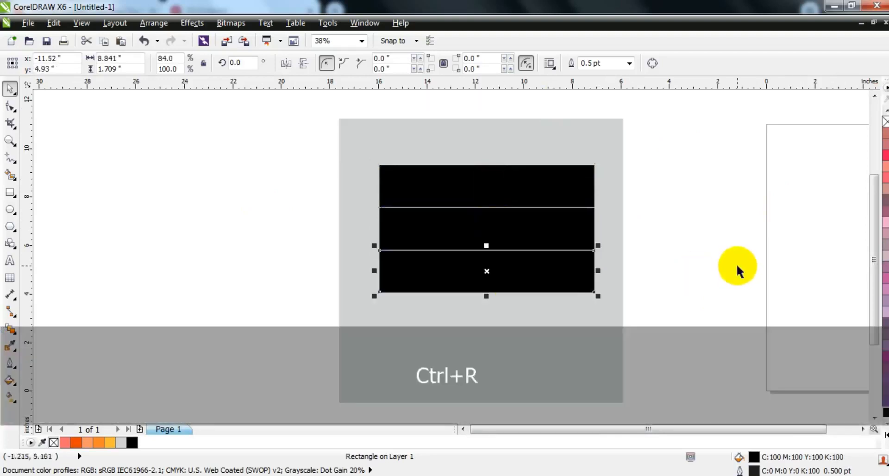
Step: Weld the five black bars into one object and align it with the gray square's center horizontally and vertically
drag(663, 144, 343, 396)
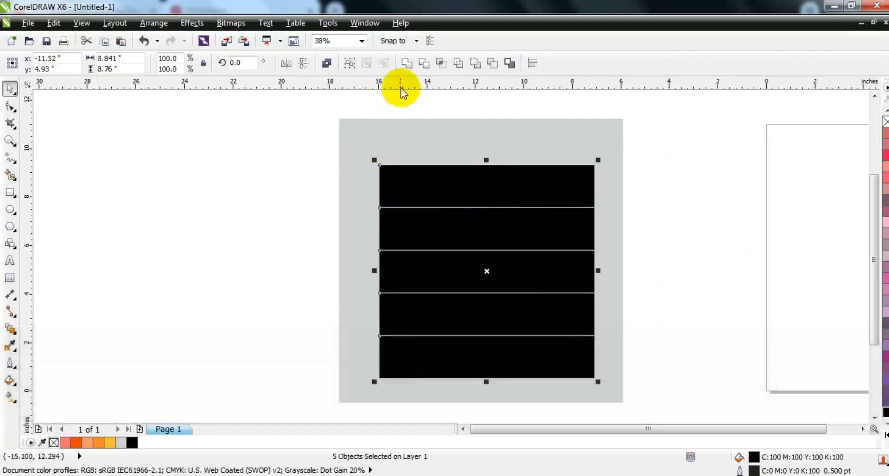
click(406, 63)
shift+click(425, 142)
key(c)
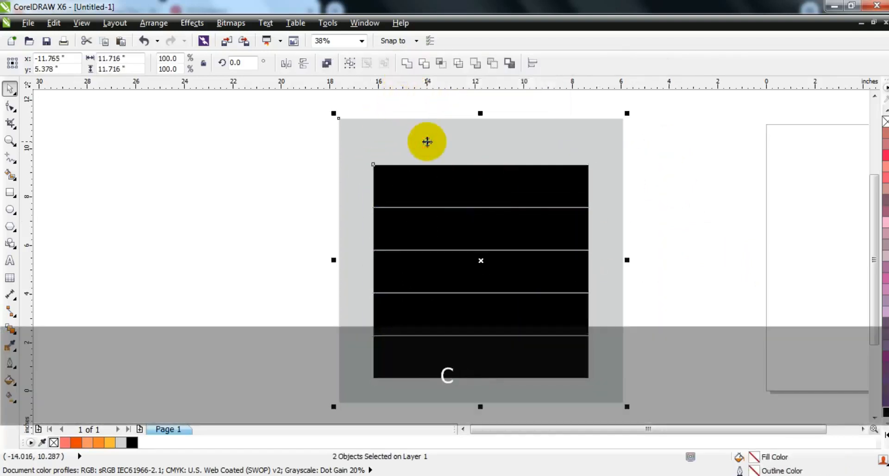
key(e)
Step: Shift the welded bars about 0.16 inches to the right on the gray square
click(770, 217)
click(526, 220)
drag(477, 223, 480, 223)
click(644, 235)
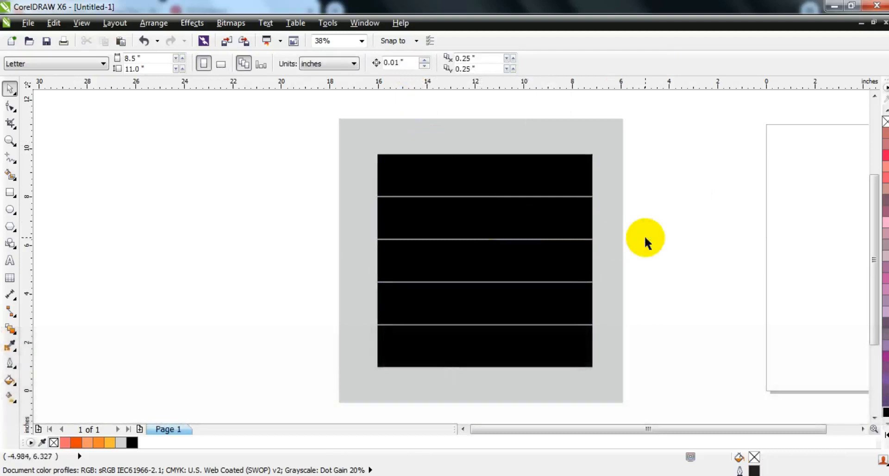
Step: Draw a vertical red line about 9.9 inches long through the right part of the bars and make its outline 3 pt
click(9, 158)
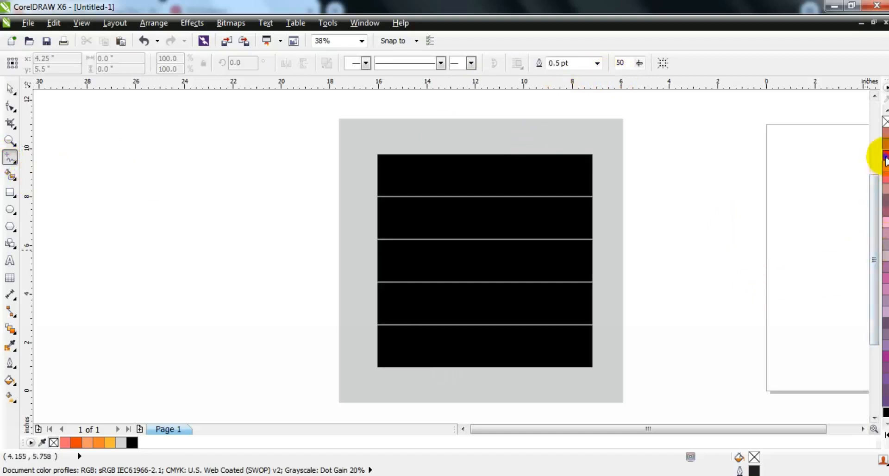
click(531, 142)
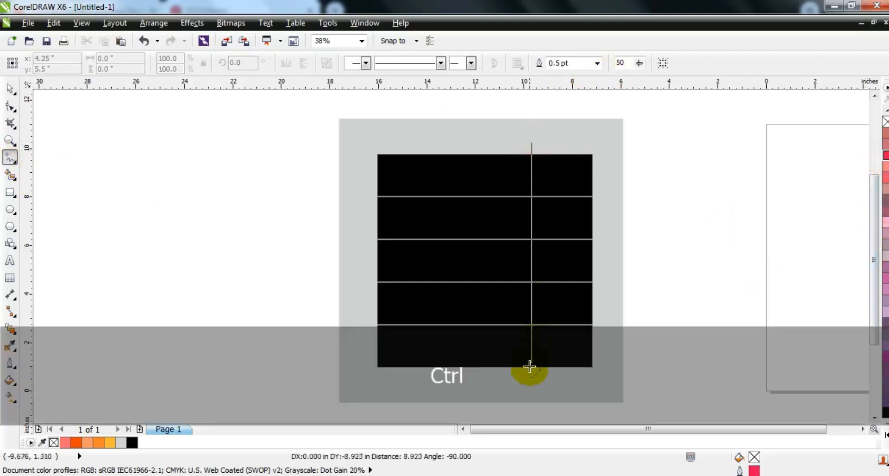
click(529, 383)
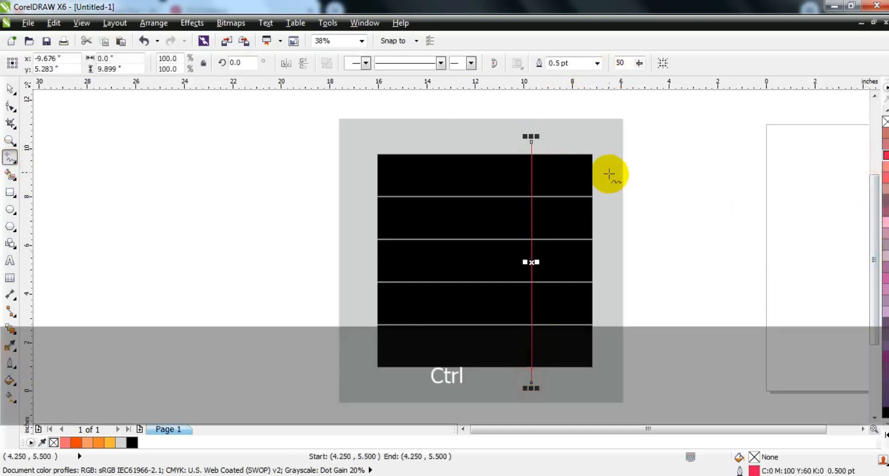
click(597, 63)
click(575, 135)
Step: Move the red line about 0.5 inches to the right and use it to trim the welded bars
key(space)
drag(532, 189, 538, 189)
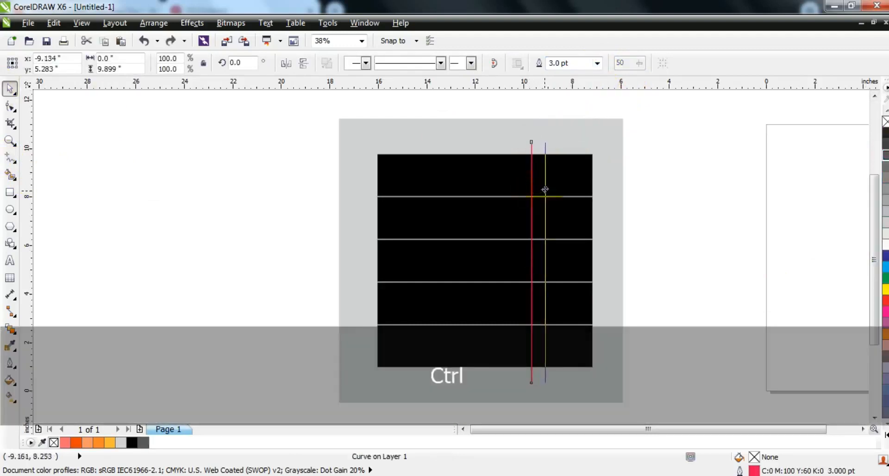
drag(544, 188, 545, 189)
shift+click(584, 175)
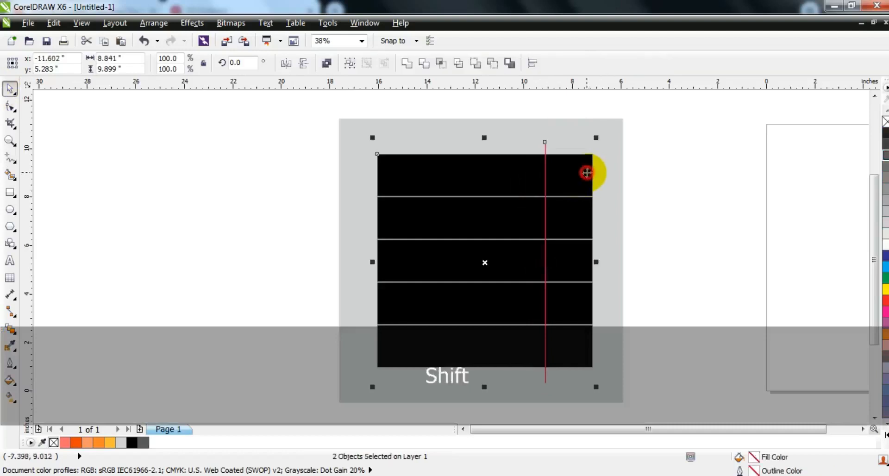
click(424, 63)
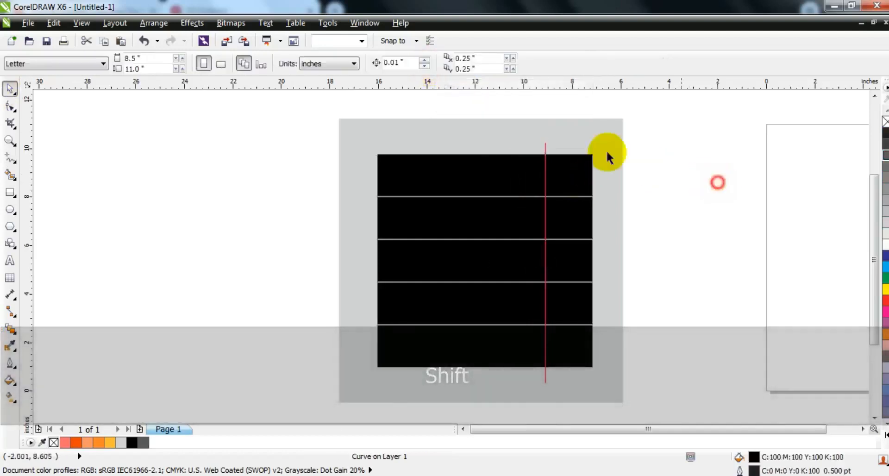
Step: Delete the red line and break the trimmed bars apart into separate pieces
click(544, 145)
key(Delete)
click(566, 170)
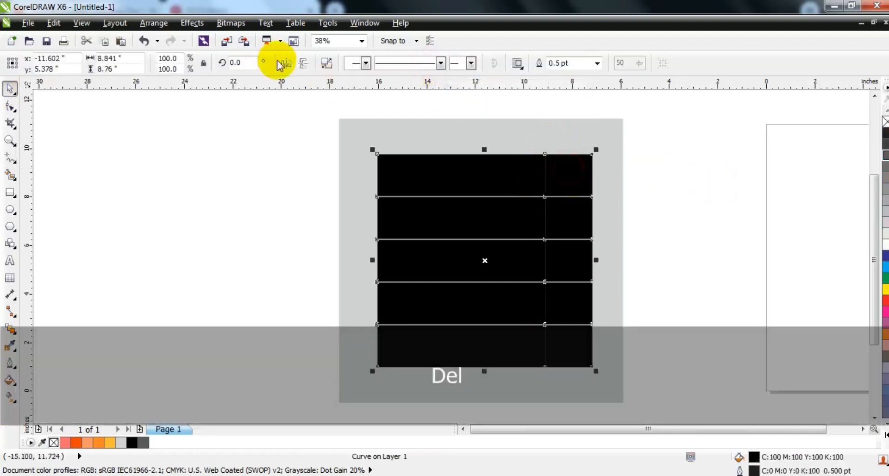
click(327, 64)
click(785, 195)
Step: Fill the five right-hand bar pieces with 80% black and weld them into one object
drag(671, 127, 557, 396)
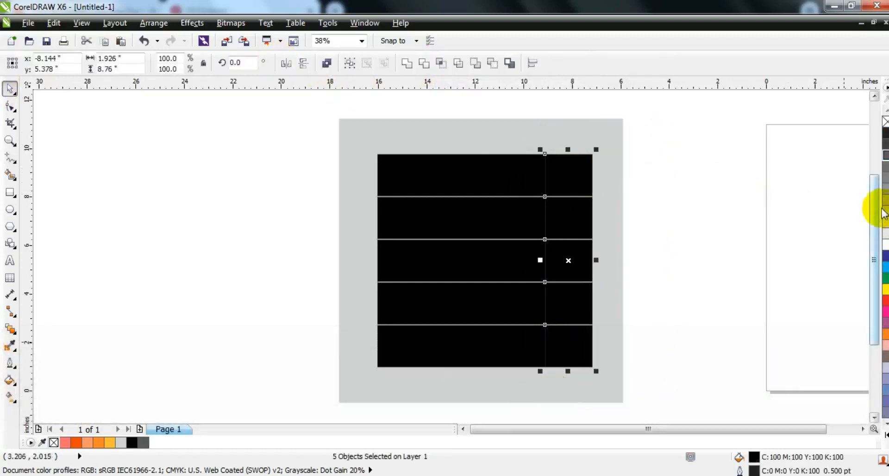
click(885, 158)
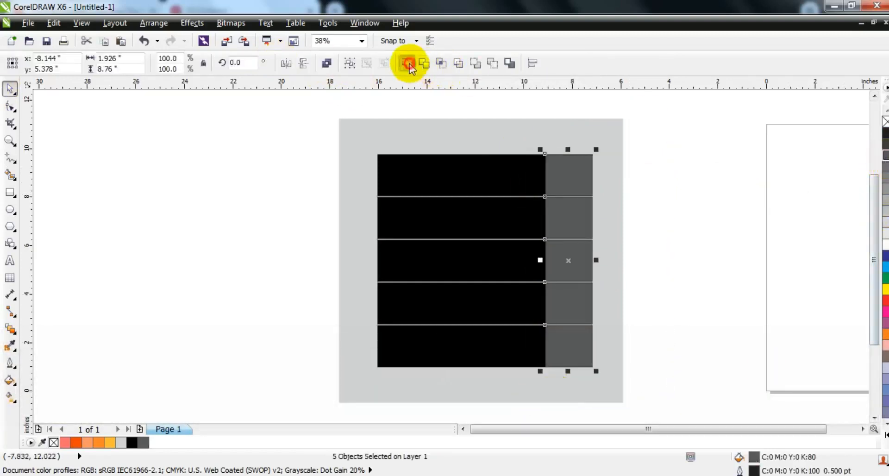
click(407, 63)
Step: Add perspective to the dark gray section, stretching its outer edge beyond the bars above and below, and break it apart
click(192, 23)
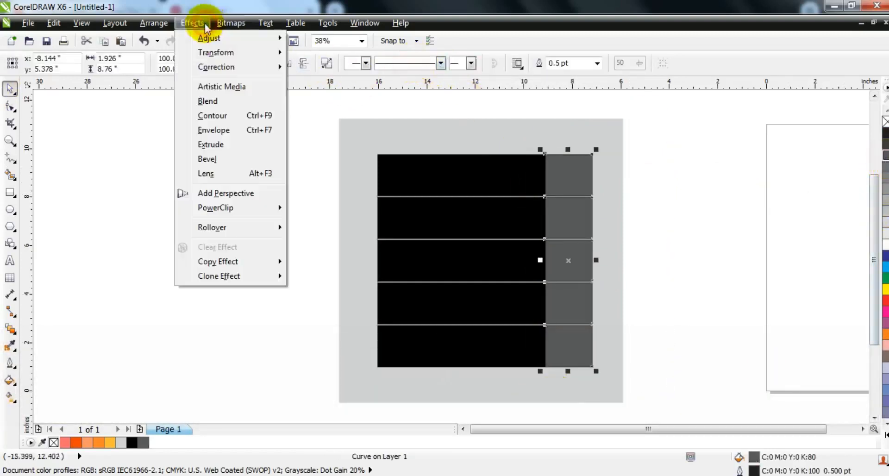
click(219, 193)
drag(592, 154, 591, 136)
key(ctrl)
click(592, 364)
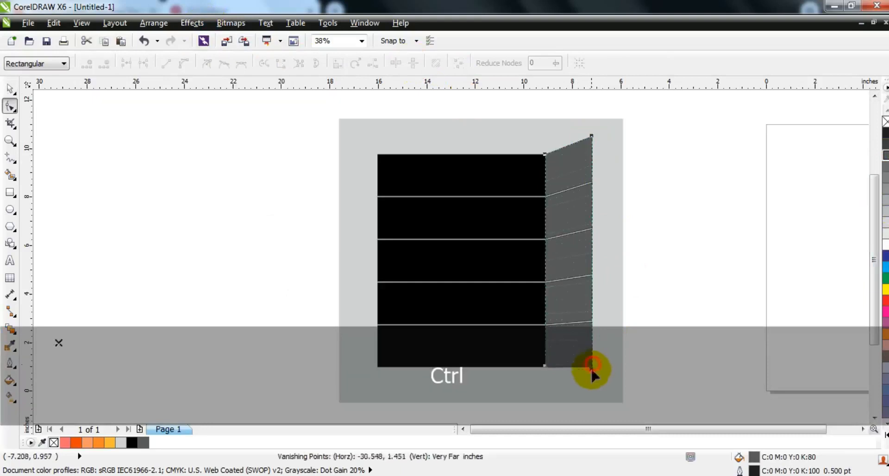
drag(591, 384, 592, 382)
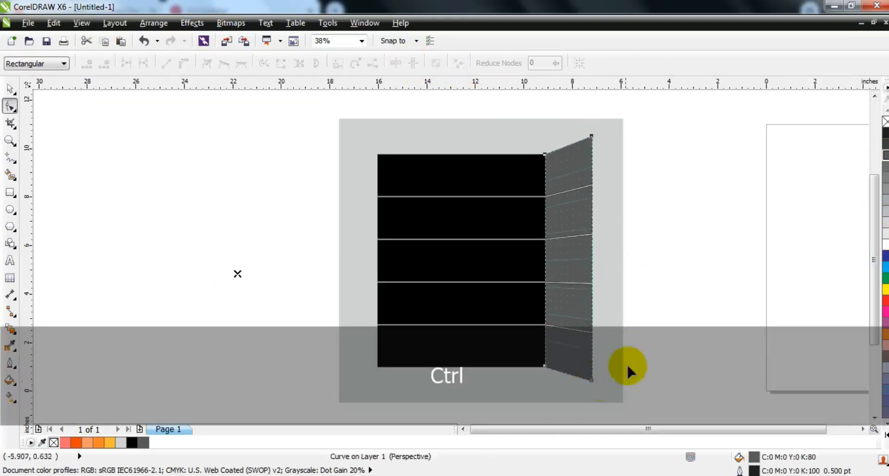
click(10, 88)
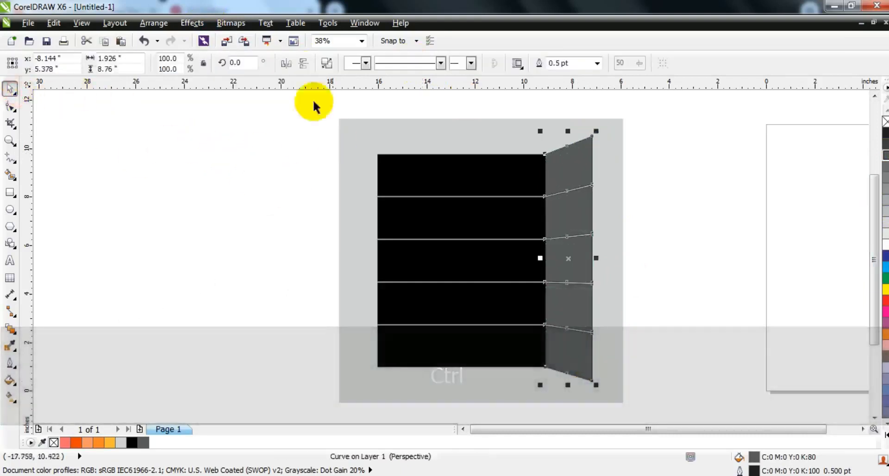
click(327, 62)
click(226, 225)
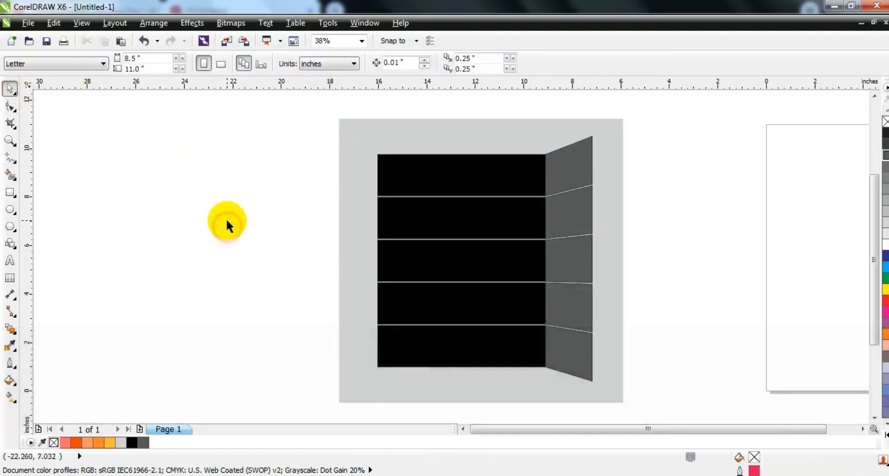
Step: Fill the five folded end pieces from top to bottom with salmon, red-orange, peach, orange and amber from the document palette
click(569, 182)
click(64, 443)
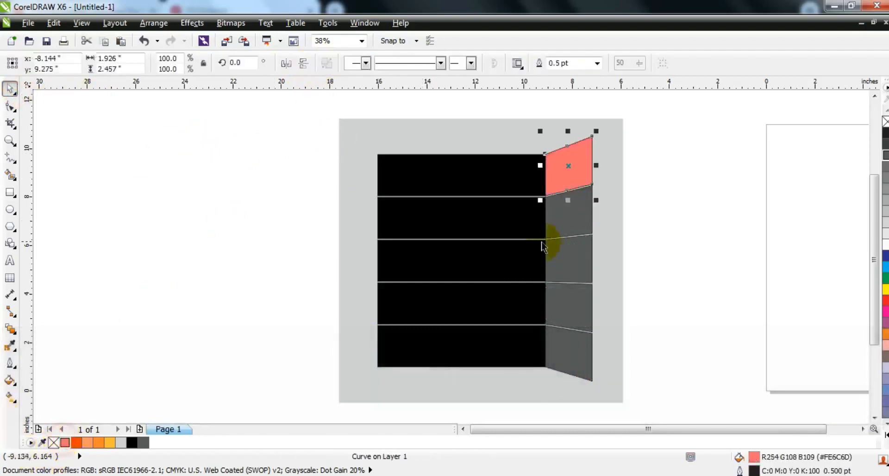
click(570, 228)
click(76, 442)
click(568, 257)
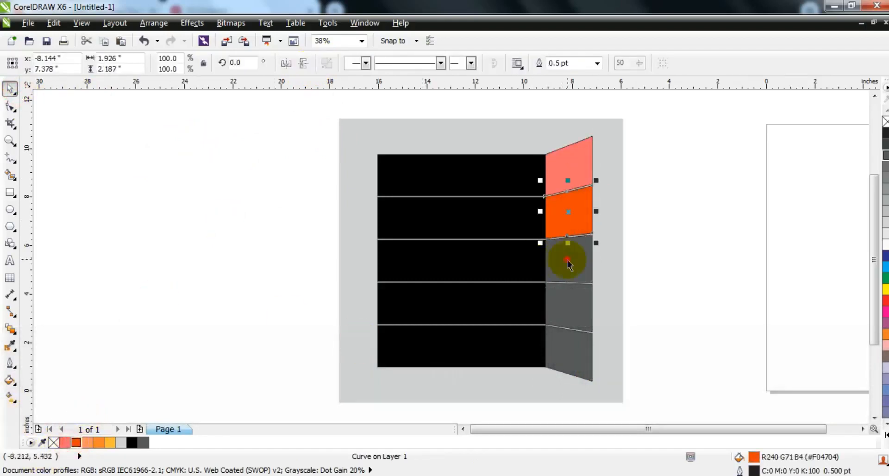
click(87, 442)
click(566, 302)
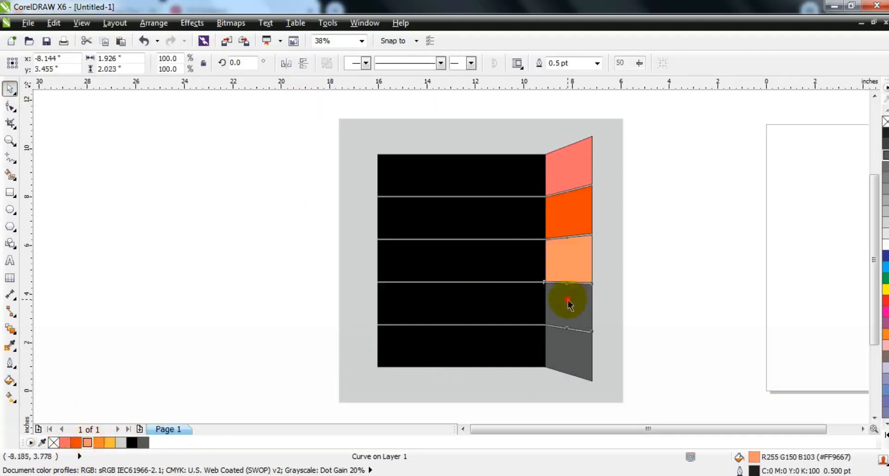
click(98, 442)
click(565, 356)
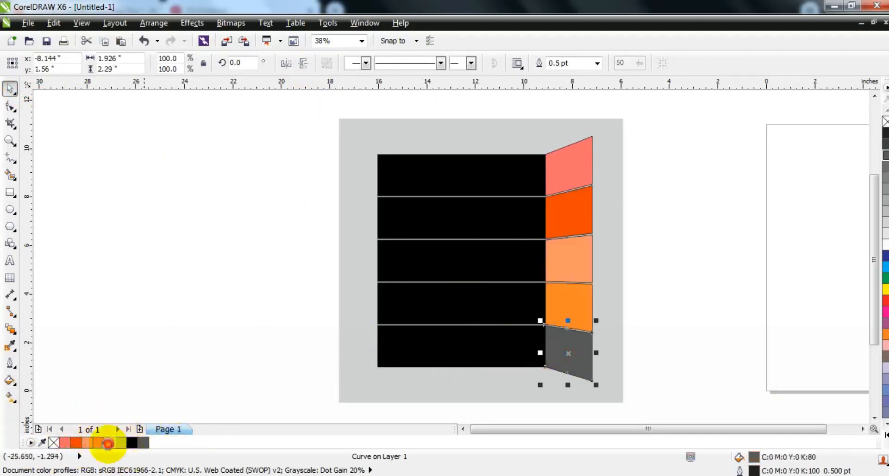
click(108, 442)
click(208, 283)
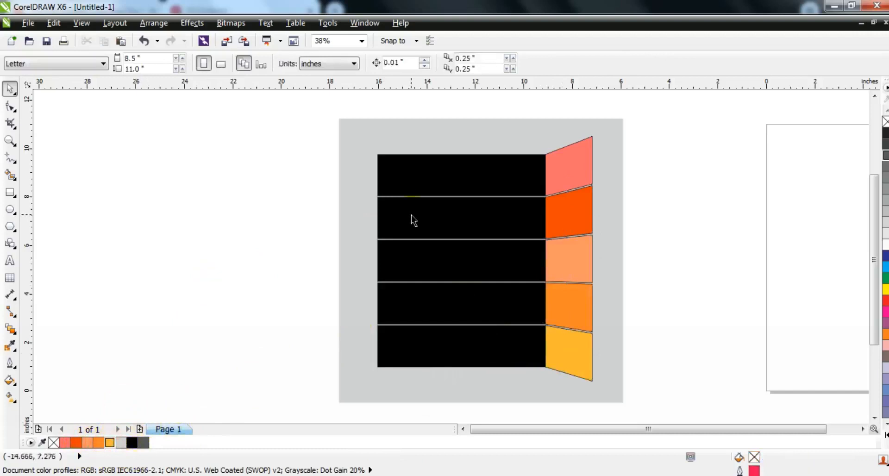
click(416, 170)
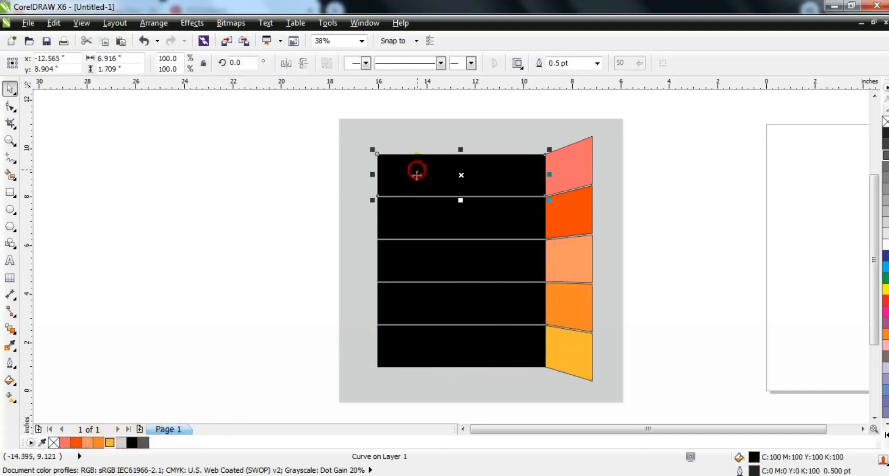
shift+click(406, 227)
shift+click(429, 348)
click(406, 63)
click(9, 106)
Step: Draw a circle about 9.5 inches in diameter beside the black bars and give it a red outline
key(F7)
drag(133, 134, 225, 363)
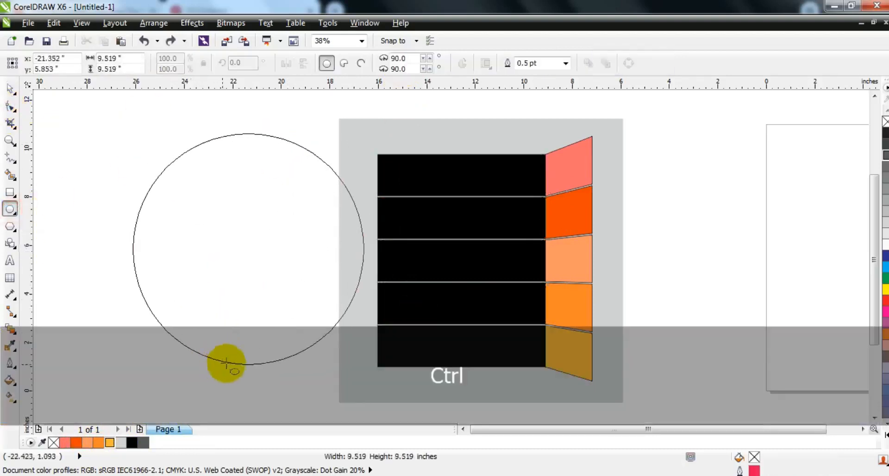
right_click(884, 292)
Step: Enlarge the circle to about 12 inches over the bars' left part and add a concentric copy about 11.1 inches wide inside it
click(9, 88)
drag(245, 252, 354, 255)
drag(234, 366, 195, 410)
drag(477, 129, 498, 109)
drag(281, 223, 280, 220)
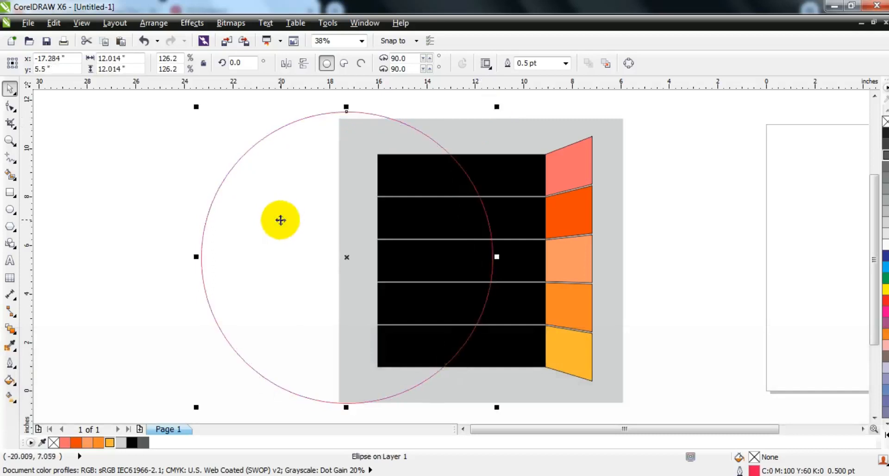
drag(498, 107, 486, 116)
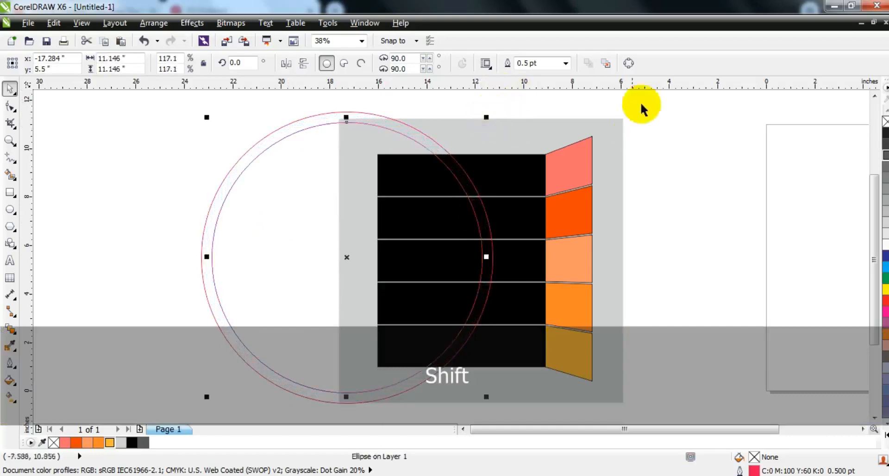
click(746, 157)
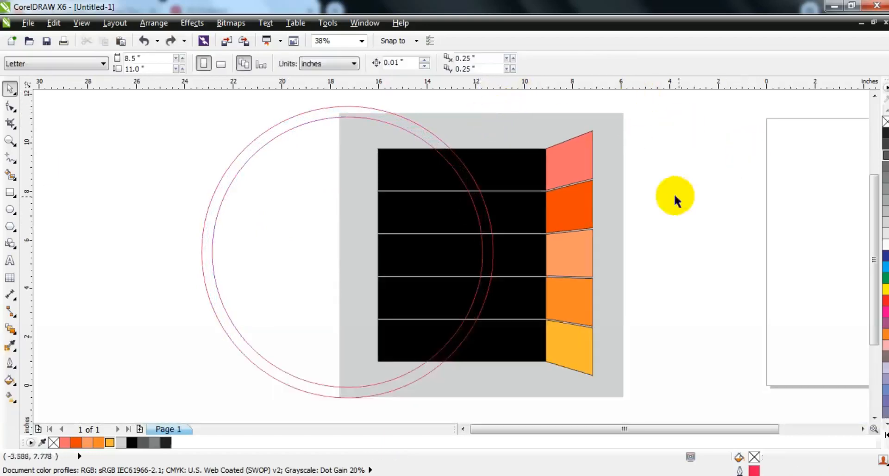
Step: Smart-fill the band between the two circles with 60% black across the top three bars and the gaps below them
click(9, 140)
click(456, 190)
click(10, 174)
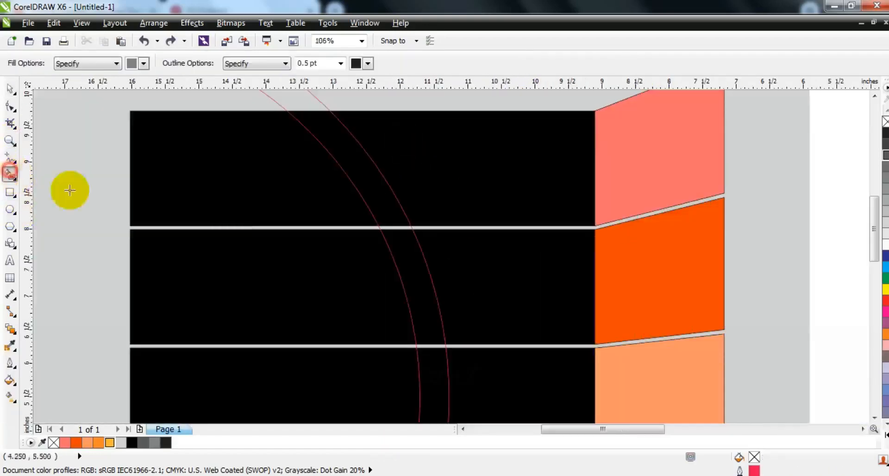
click(399, 227)
click(423, 286)
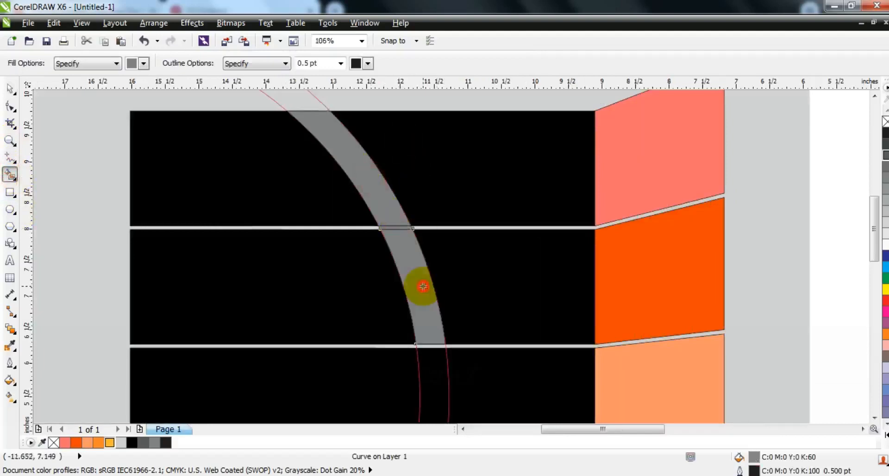
key(F3)
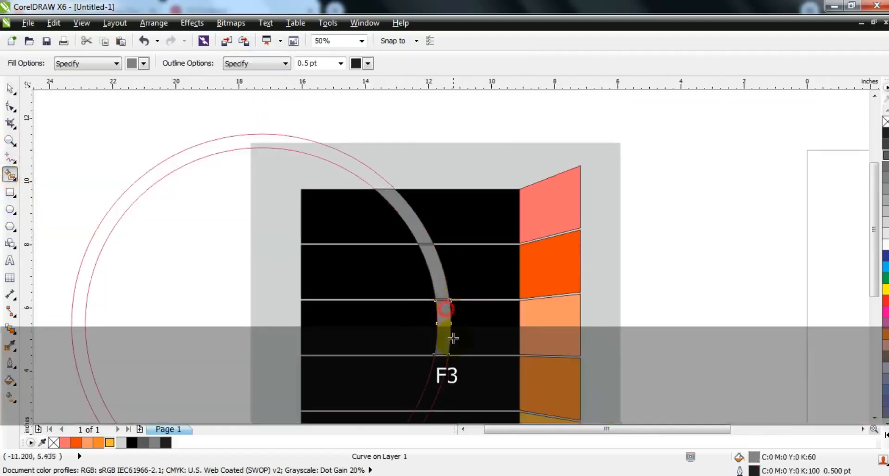
click(442, 354)
Step: Smart-fill the band between the circles with 60% black across the bottom two bars and the gap between them
click(10, 141)
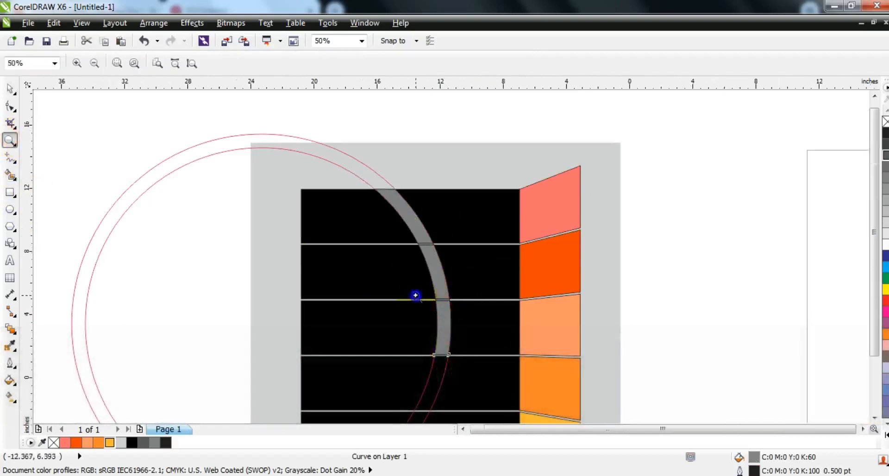
right_click(334, 287)
drag(395, 323, 543, 377)
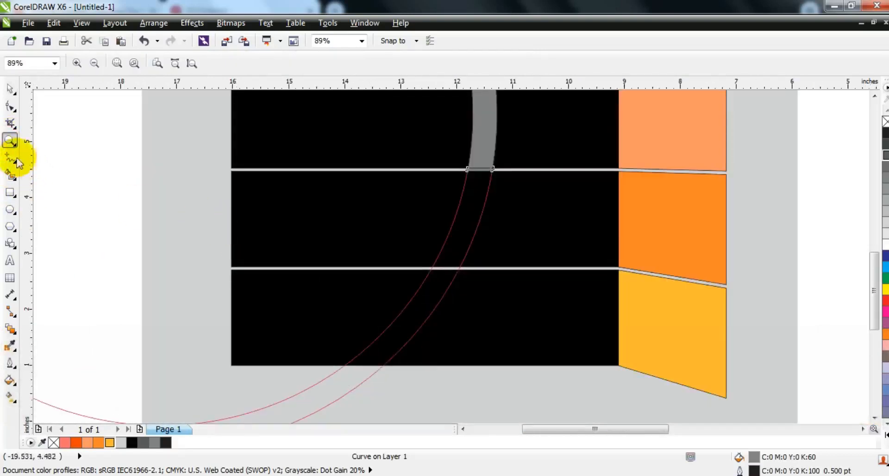
click(10, 176)
click(450, 261)
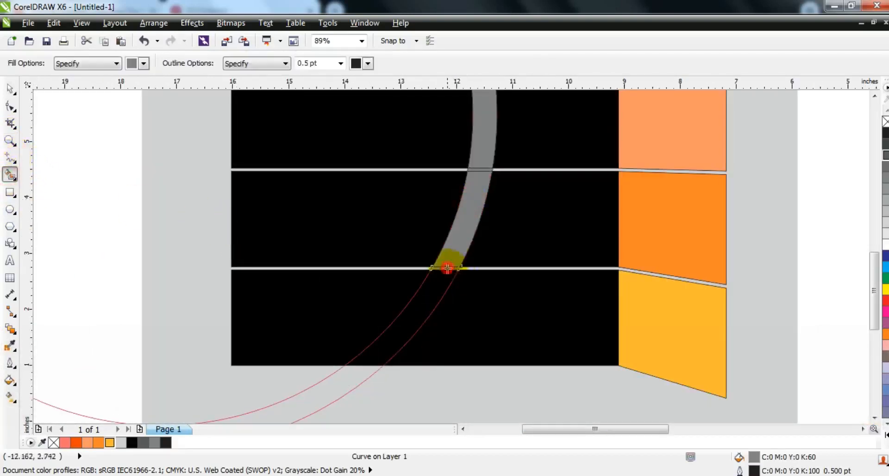
click(440, 293)
Step: Weld all the gray band pieces into a single curved strip
click(10, 88)
key(F3)
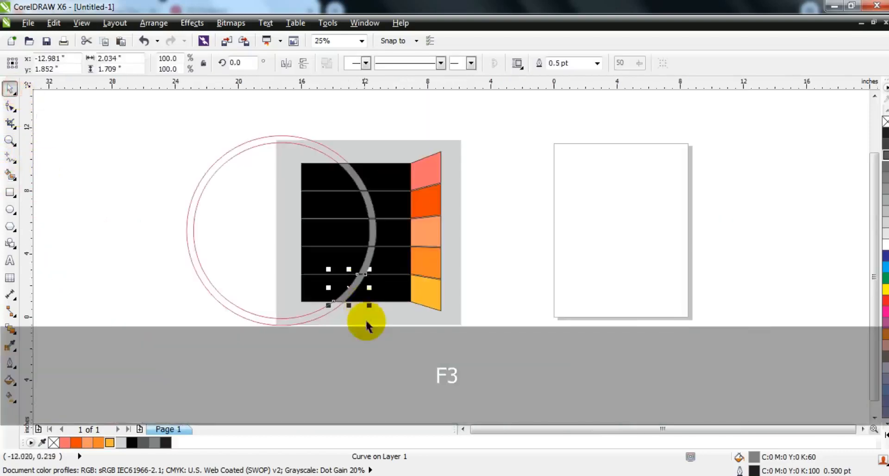
drag(379, 338, 297, 143)
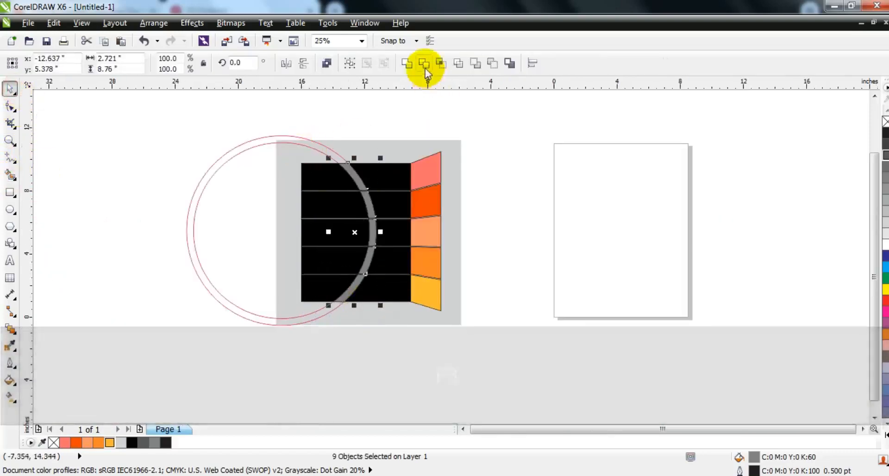
click(407, 67)
Step: Delete both red guide circles, keeping the curved gray strip
mouse_move(482, 129)
mouse_down()
mouse_move(313, 283)
mouse_move(184, 330)
mouse_up()
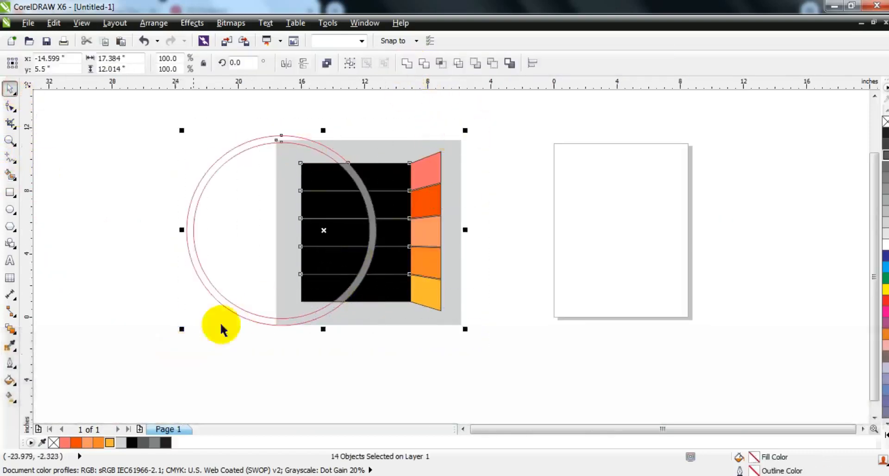
key(shift+F2)
key(Escape)
click(389, 109)
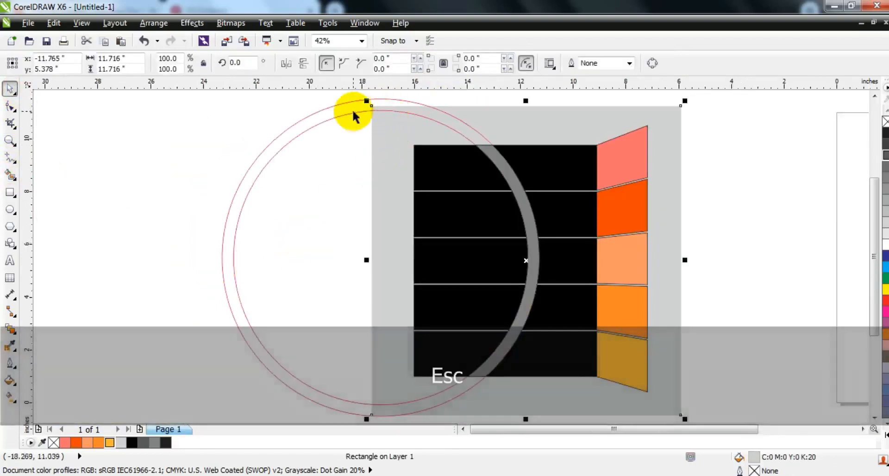
click(351, 110)
key(Delete)
click(348, 117)
click(346, 115)
key(Delete)
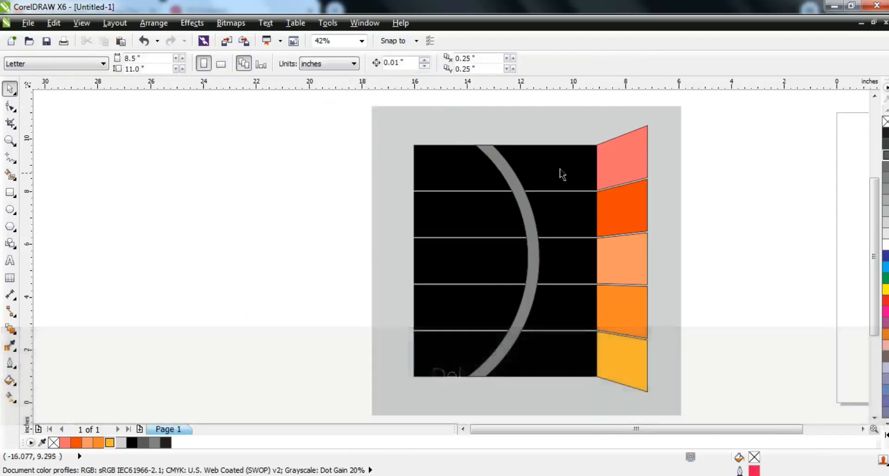
Step: Smart-fill the five bar sections on the inner side of the curved strip with 60% black
click(545, 169)
click(11, 175)
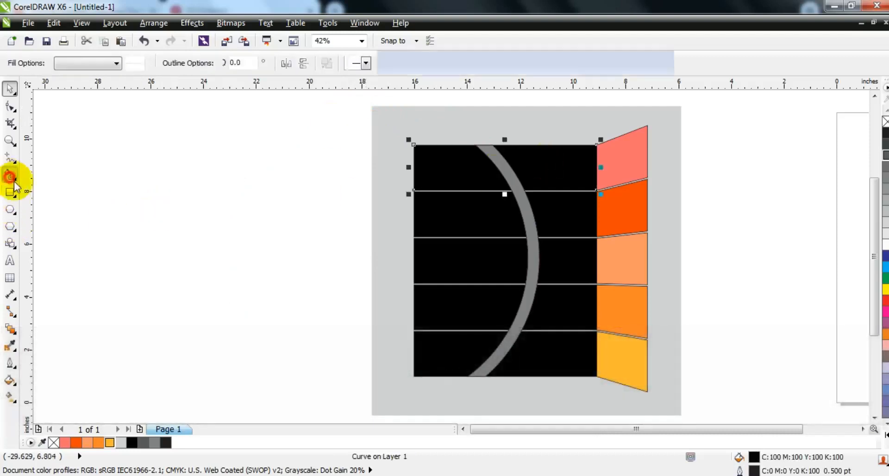
click(439, 183)
click(446, 212)
click(456, 258)
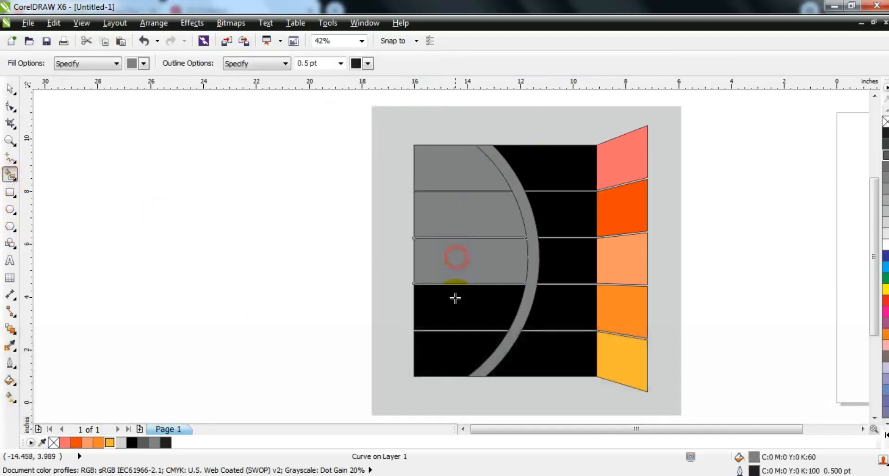
click(454, 303)
click(445, 352)
click(8, 90)
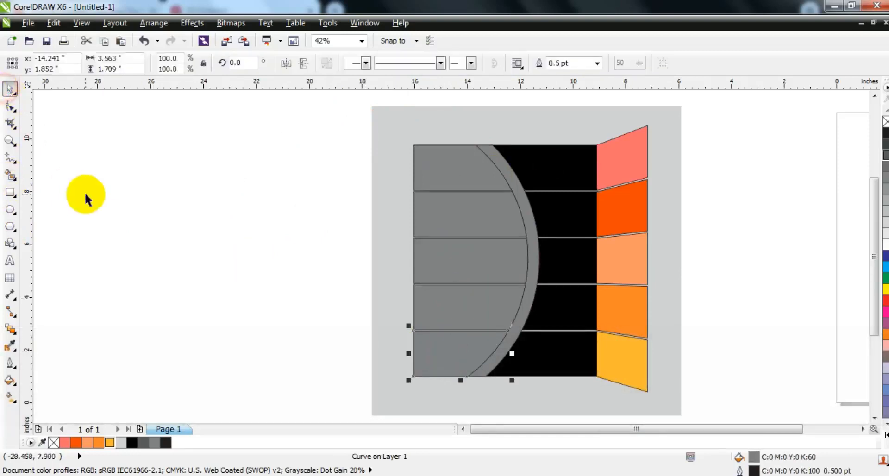
Step: Fill the five black bars with salmon, red-orange, peach, orange and amber to match their folded ends
click(493, 148)
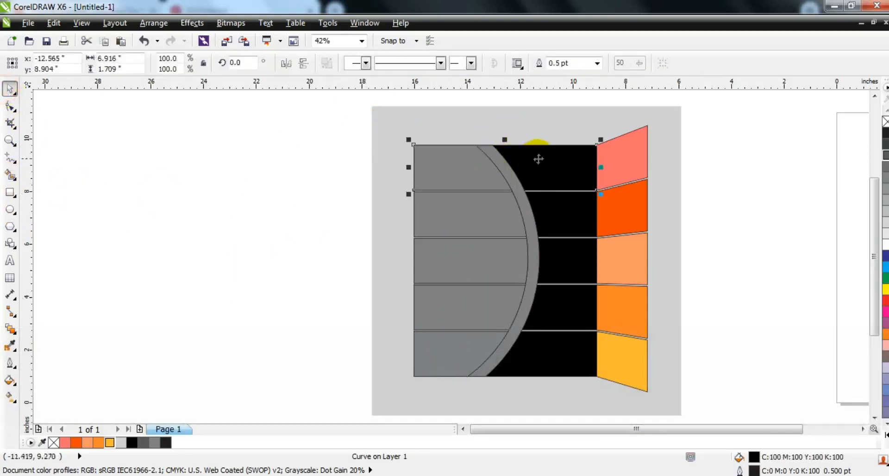
click(67, 443)
click(585, 218)
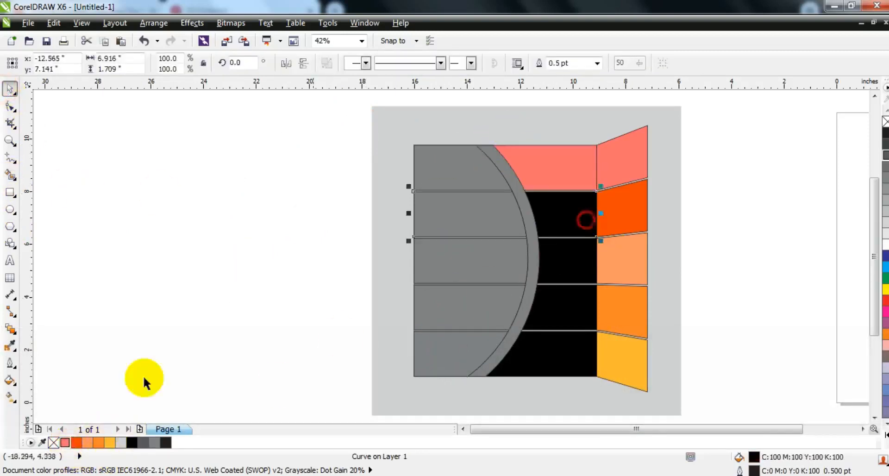
click(76, 442)
click(574, 266)
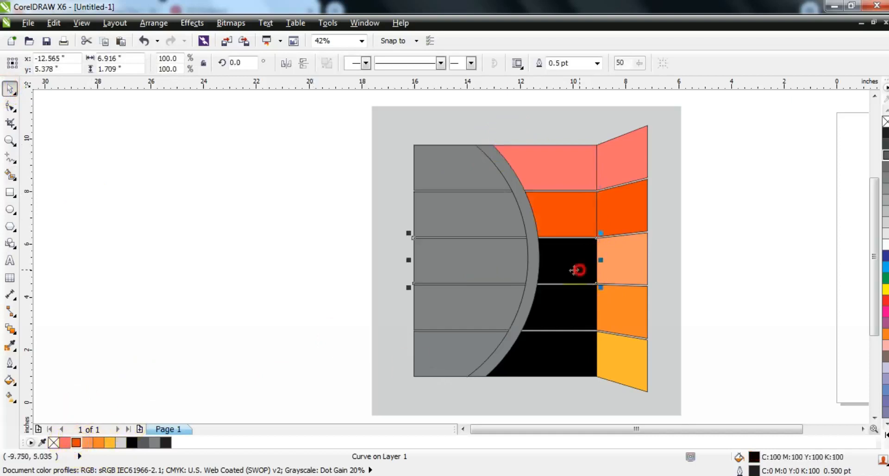
click(87, 442)
click(576, 315)
click(98, 442)
click(537, 365)
click(110, 442)
click(190, 287)
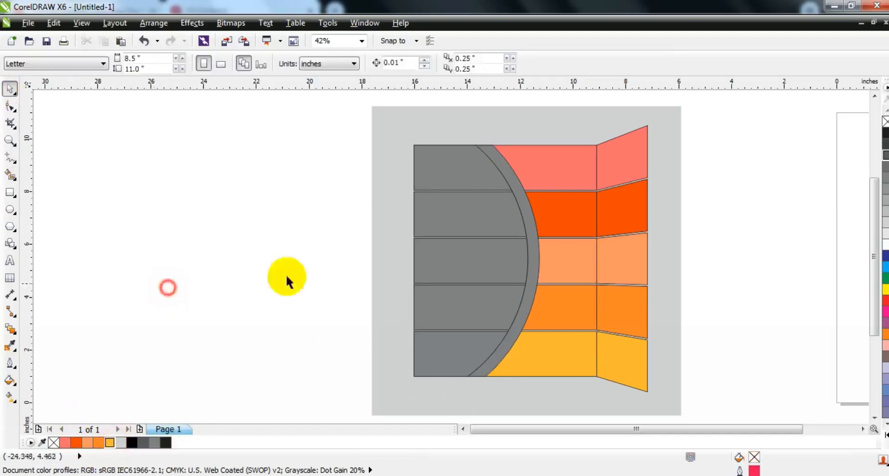
Step: Fill the curved strip with white
click(530, 228)
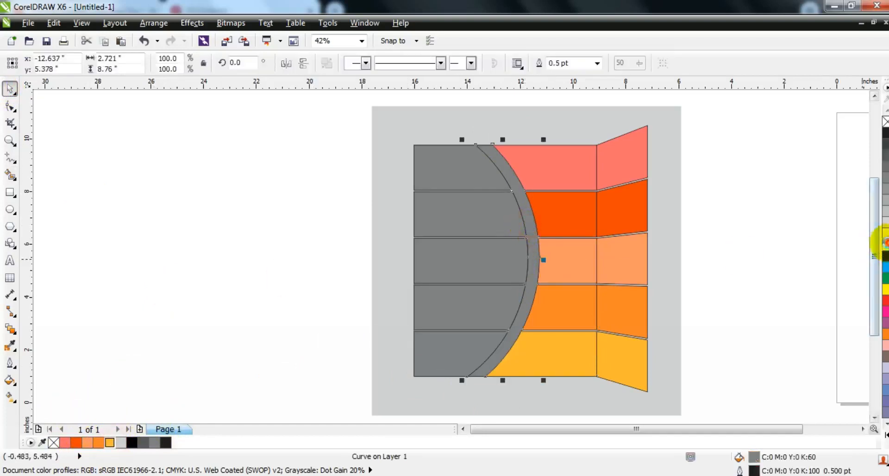
click(885, 243)
click(277, 171)
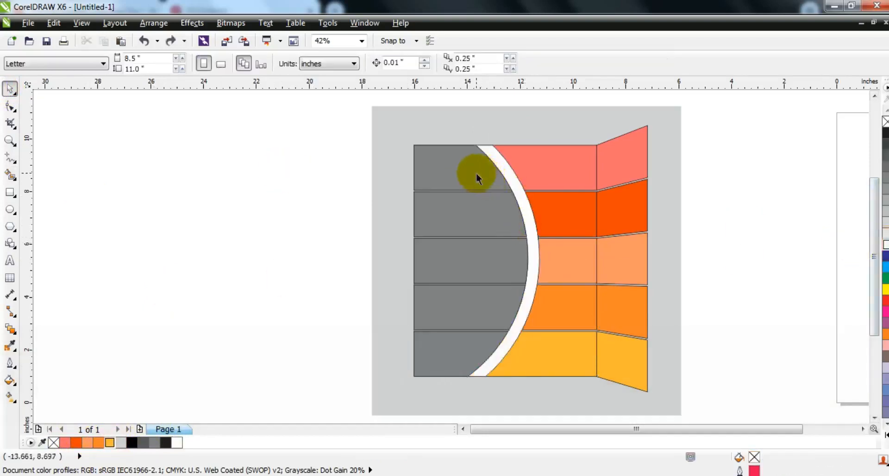
Step: Apply linear gray-to-white gradients to the top two gray bar sections, shading them from the curved strip inward
click(10, 395)
drag(516, 158, 446, 173)
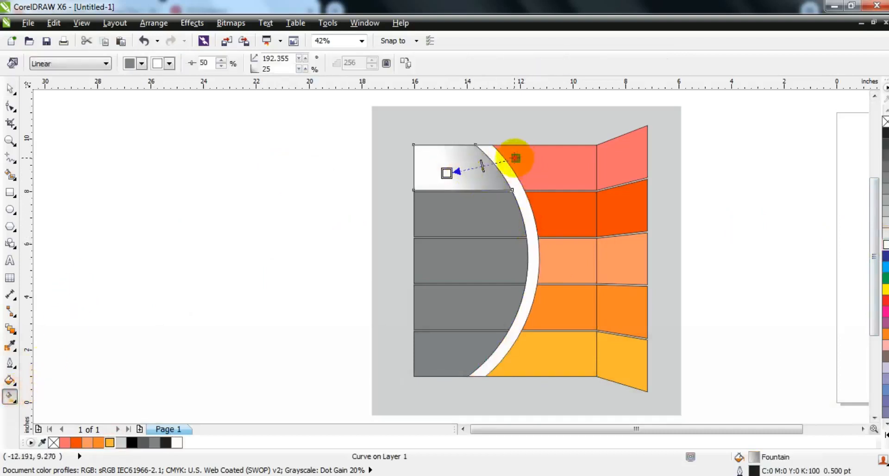
drag(515, 158, 533, 151)
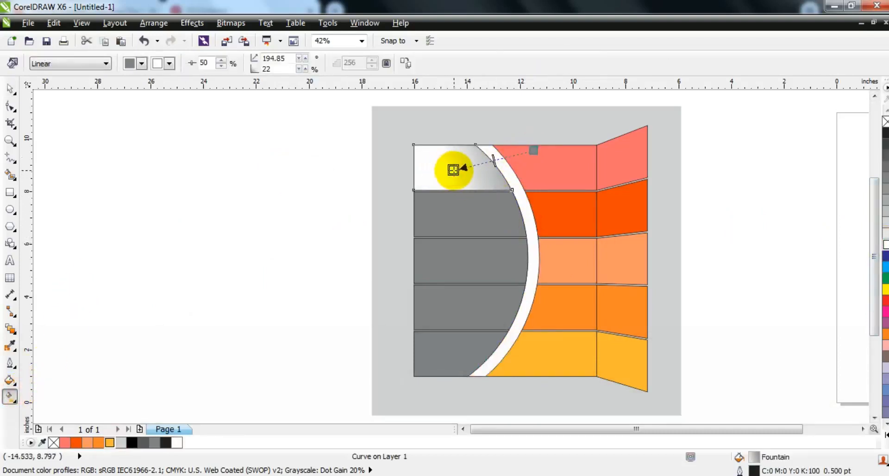
click(486, 214)
drag(554, 193, 491, 214)
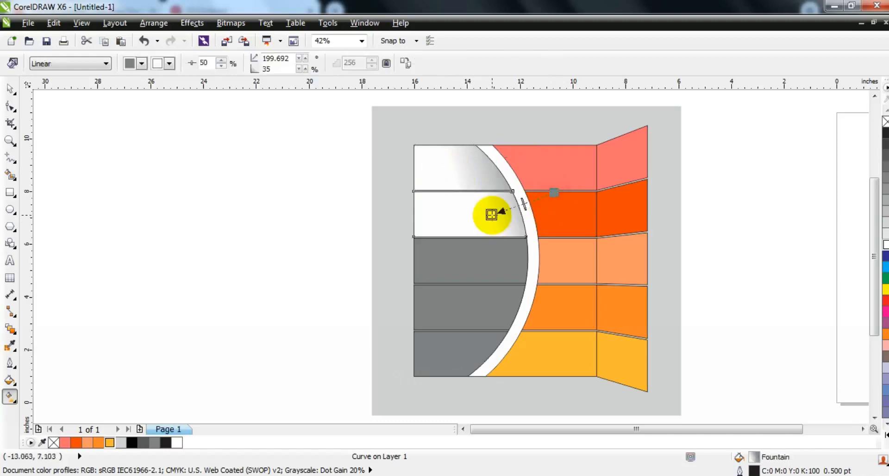
Step: Apply matching linear gray-to-white gradients to the lower three gray bar sections, with the gray along the curved strip
click(505, 252)
drag(574, 269, 507, 265)
click(511, 311)
drag(597, 332, 484, 304)
click(482, 353)
drag(540, 365, 447, 362)
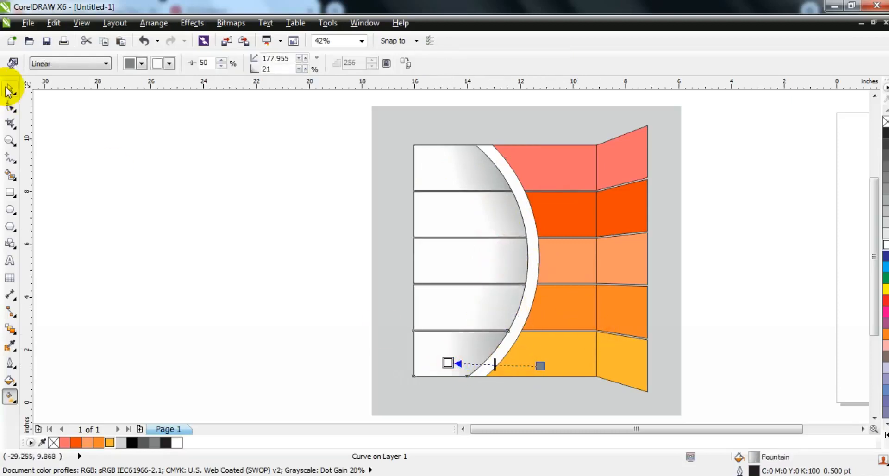
click(11, 89)
click(224, 175)
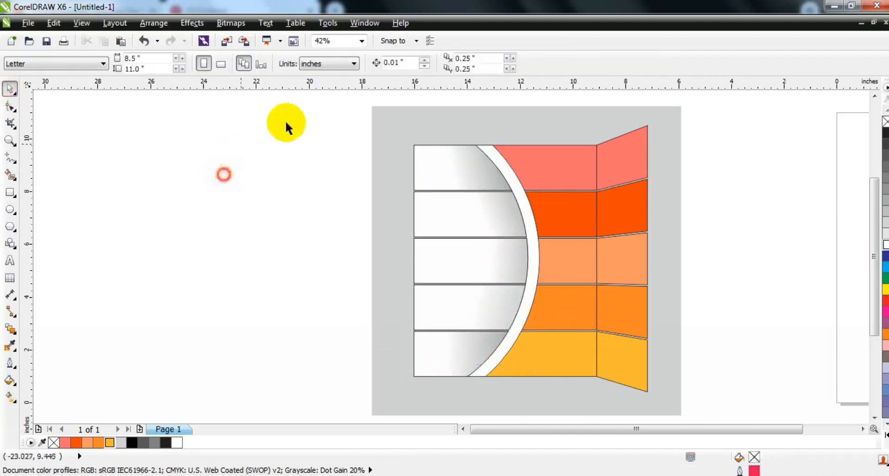
Step: Remove the outlines from the white curved strip, the bar sections and the folded ends
click(515, 191)
right_click(885, 121)
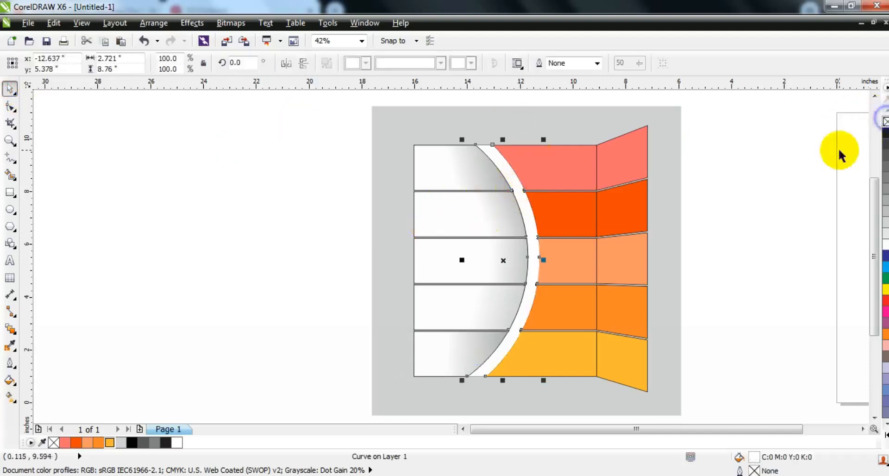
drag(344, 125, 597, 380)
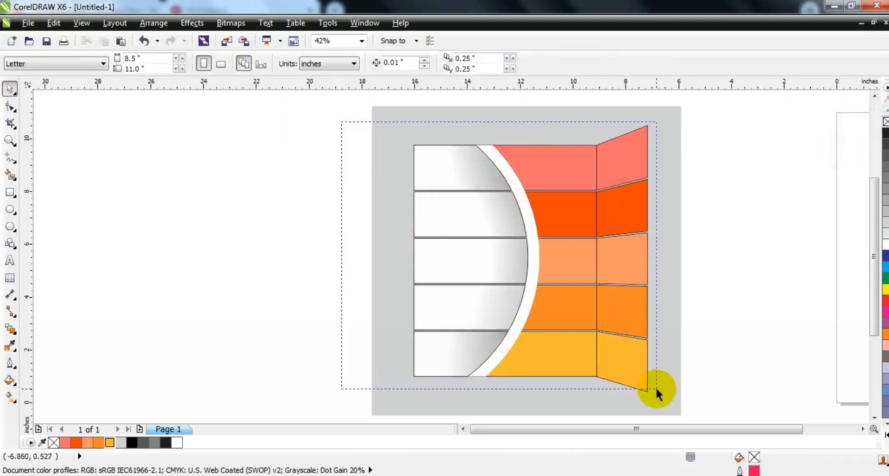
drag(660, 396, 660, 396)
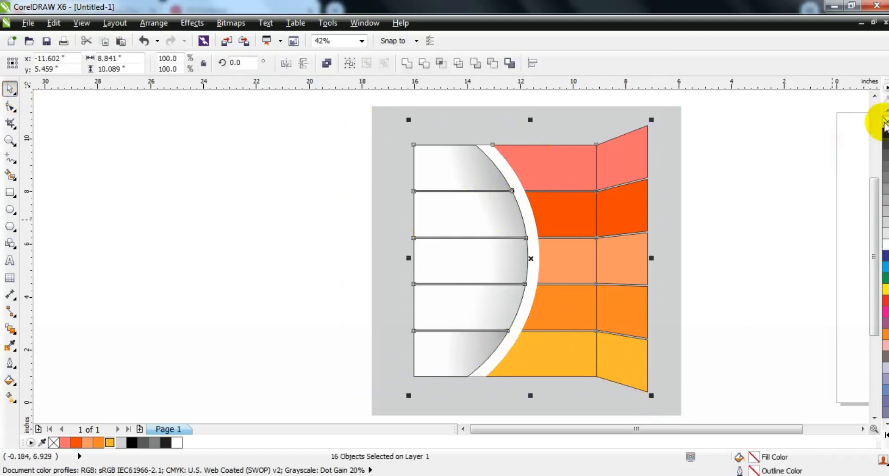
right_click(884, 123)
click(782, 162)
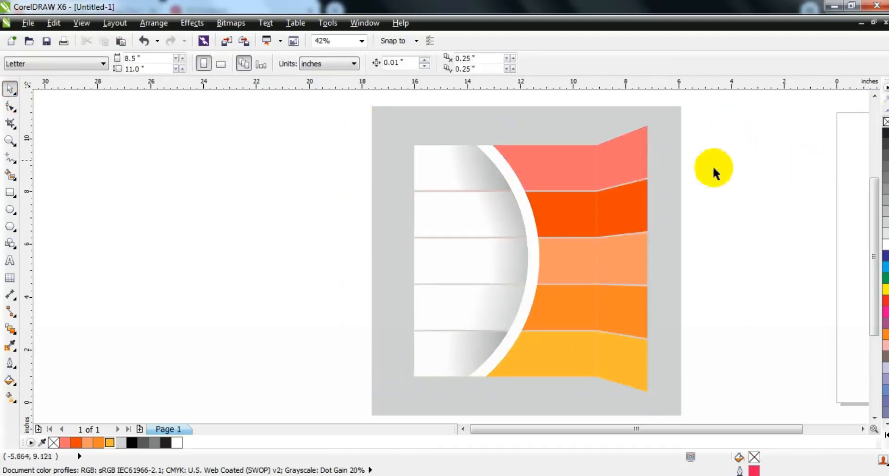
Step: Adjust the linear gray-to-white gradient on the second white section so its shading follows the curved strip
key(g)
drag(453, 169, 554, 138)
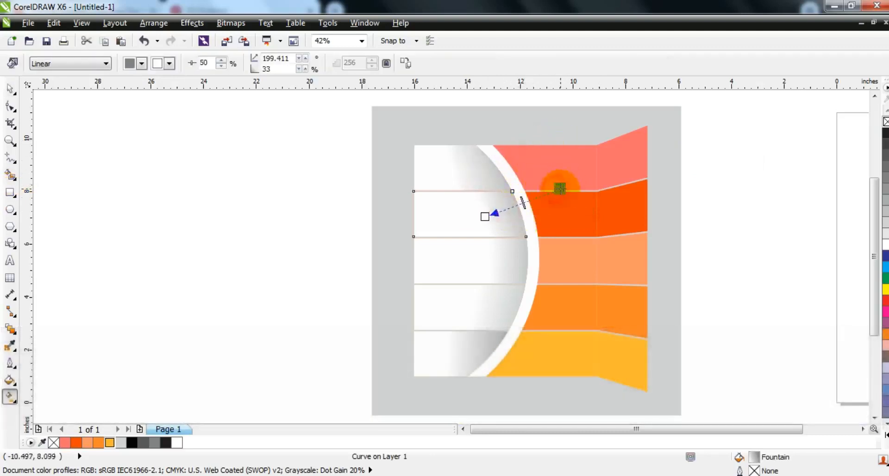
click(517, 260)
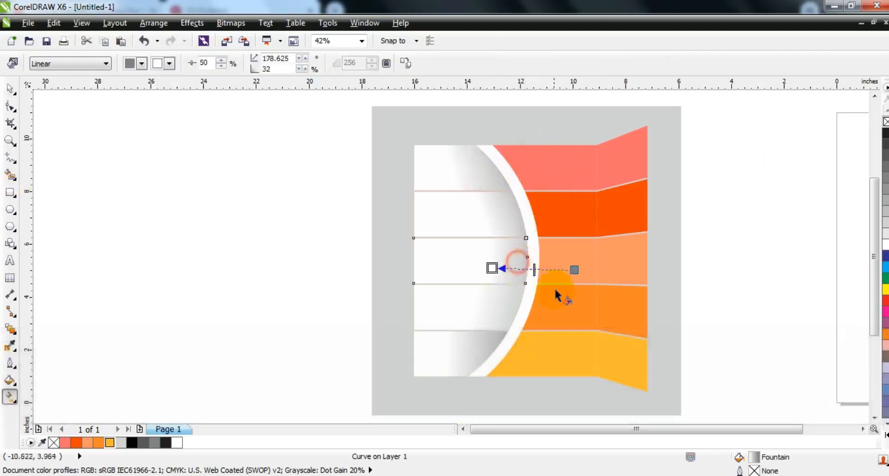
click(10, 93)
drag(269, 123, 648, 391)
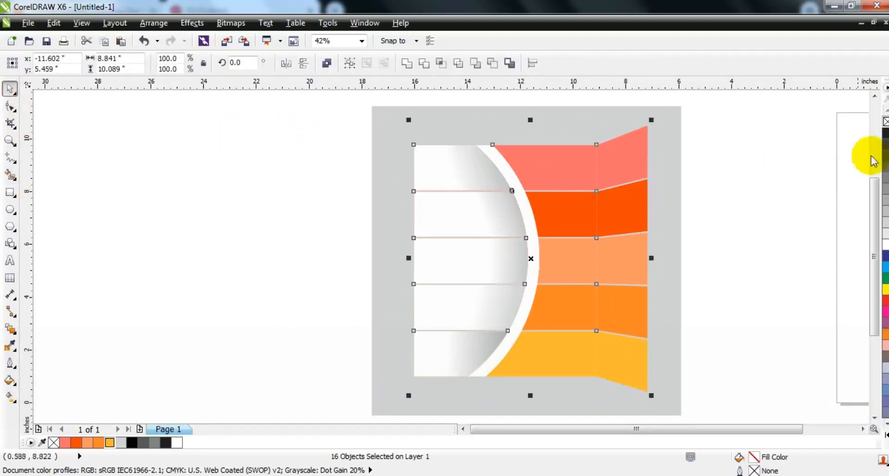
click(820, 184)
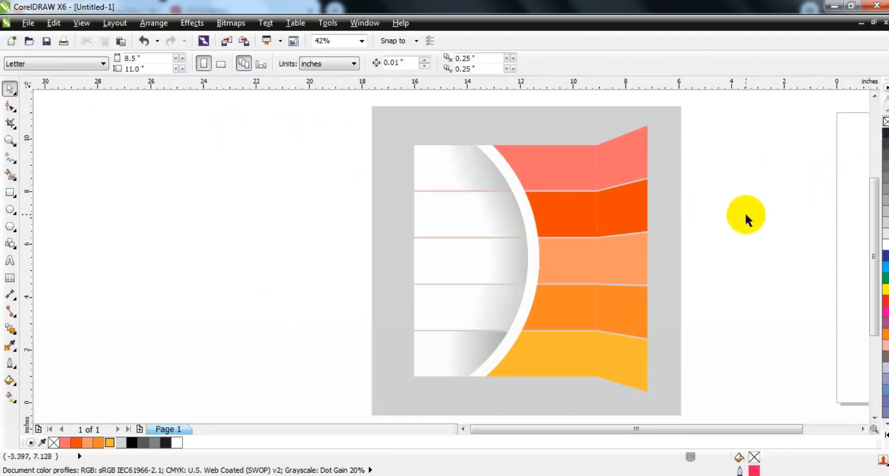
Step: Draw a rectangle about 1.27 by 8.74 inches across all five bars along the fold and fill it with black
click(10, 194)
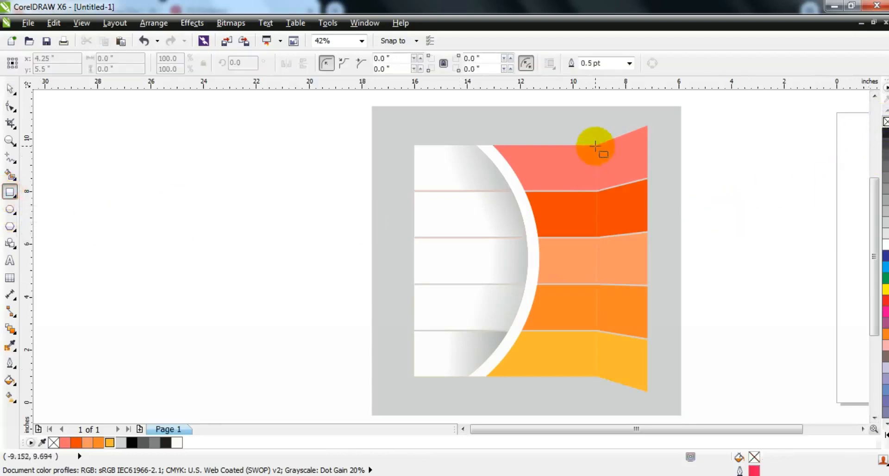
drag(595, 145, 562, 377)
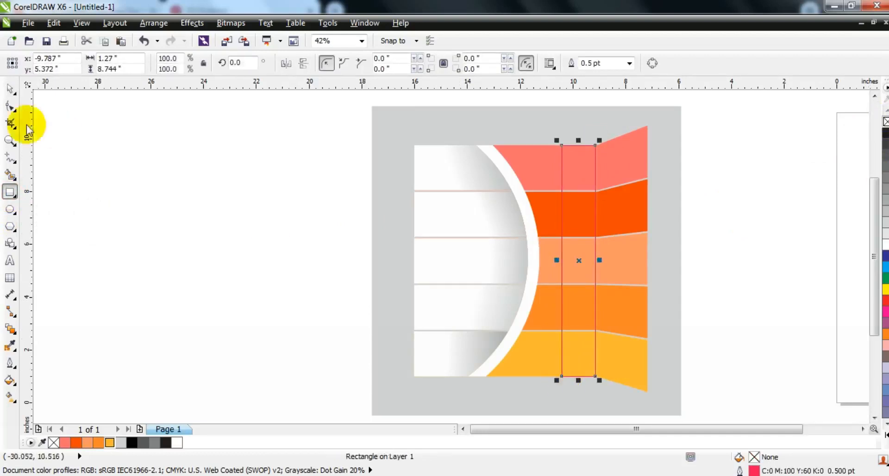
click(11, 88)
right_click(132, 442)
click(132, 443)
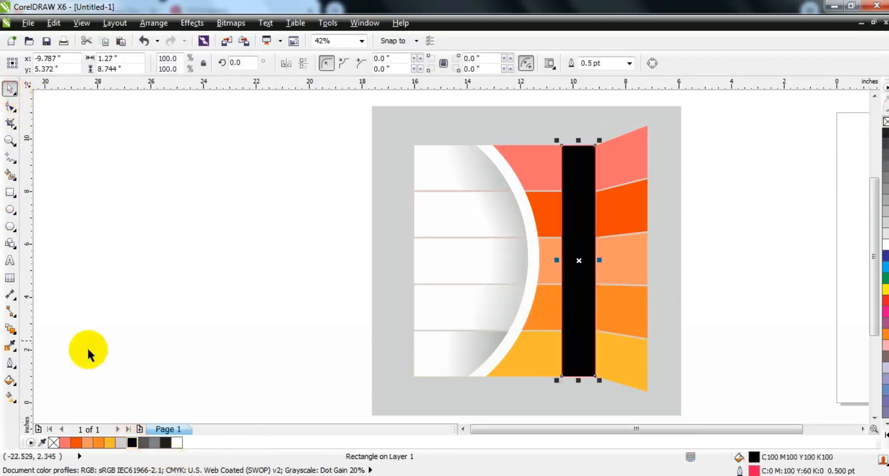
Step: Apply a linear transparency to the black rectangle, darkest at the fold and fading toward the curved strip
click(13, 332)
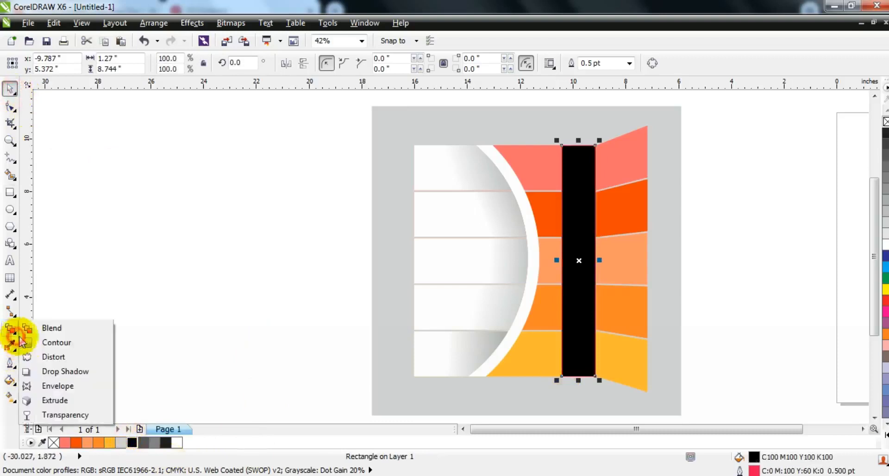
click(51, 414)
drag(754, 219, 566, 229)
drag(754, 218, 738, 226)
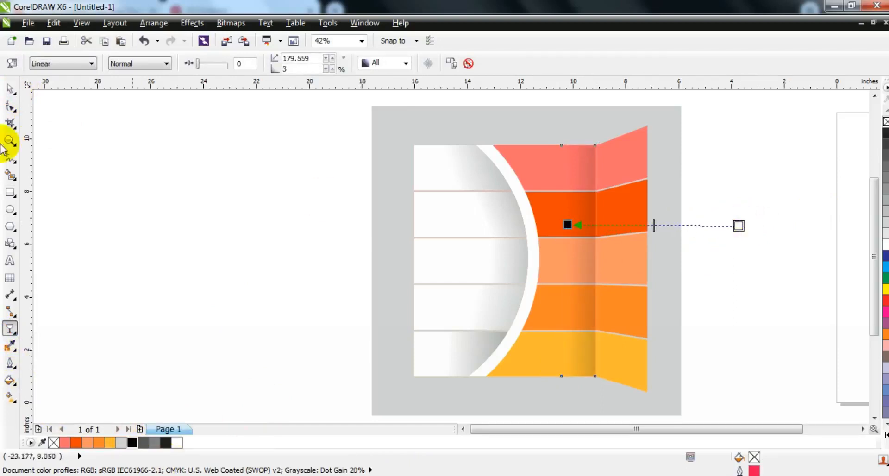
click(10, 89)
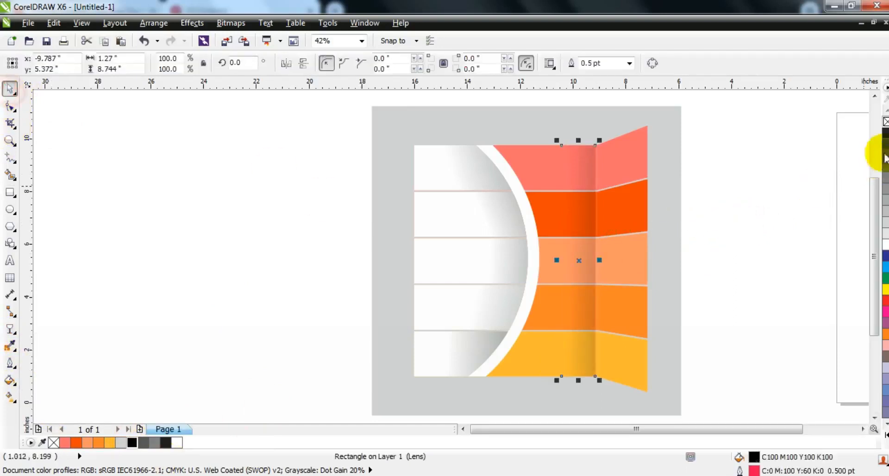
click(796, 189)
Step: Scale the whole bar artwork down to about 8.65 by 9.87 inches and center it on the gray square
drag(724, 111, 403, 391)
drag(413, 122, 414, 125)
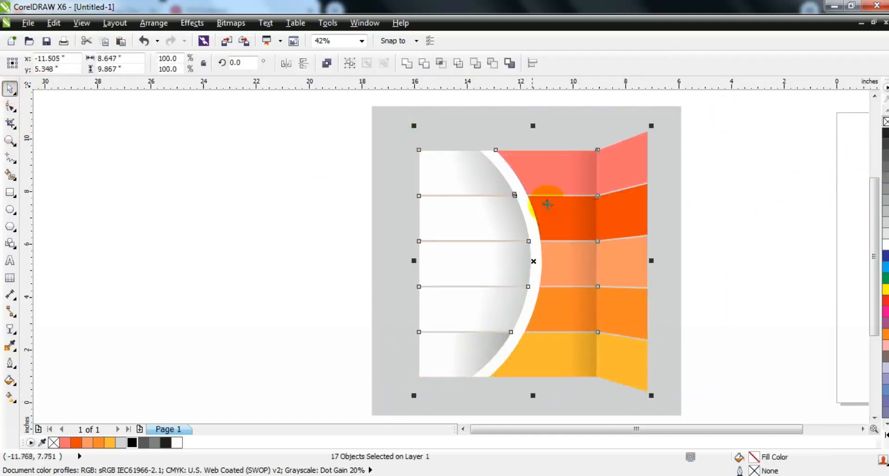
drag(558, 203, 563, 202)
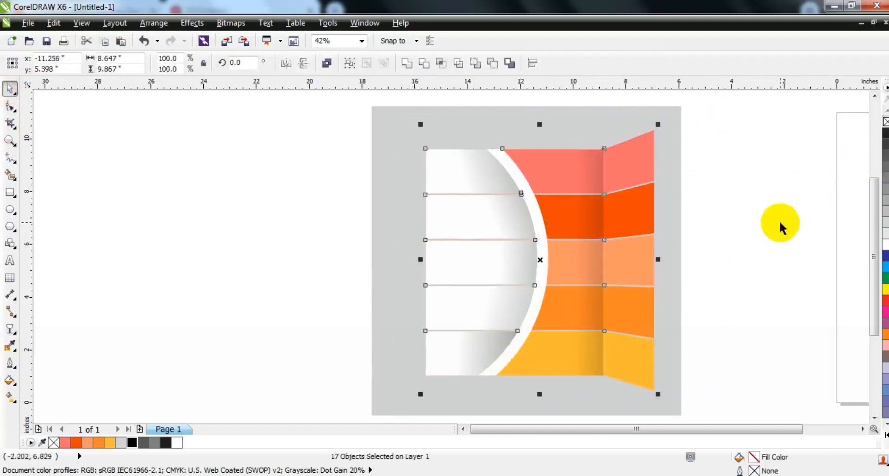
click(780, 224)
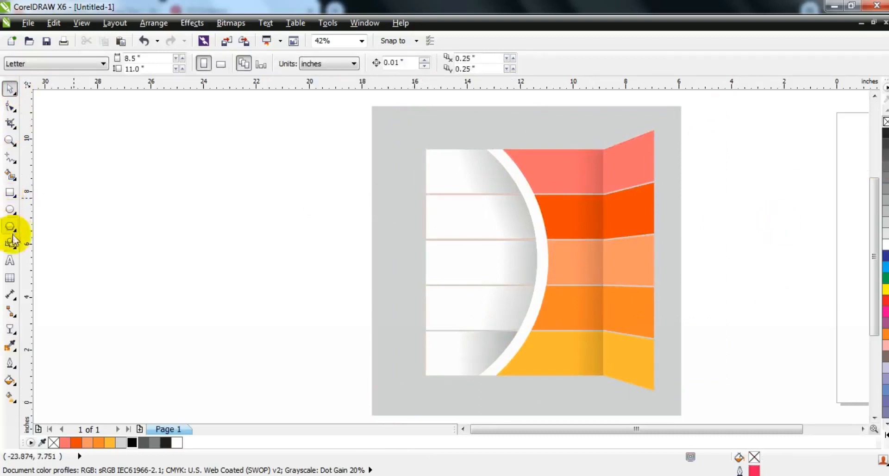
Step: Add artistic text with the numbers 1 to 5 on separate lines in the empty area beside the gray square
click(10, 260)
click(109, 214)
key(Return)
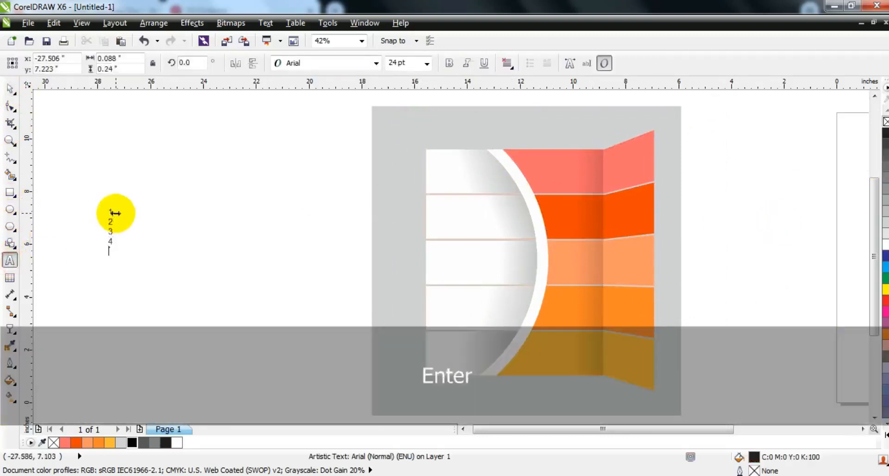
click(10, 87)
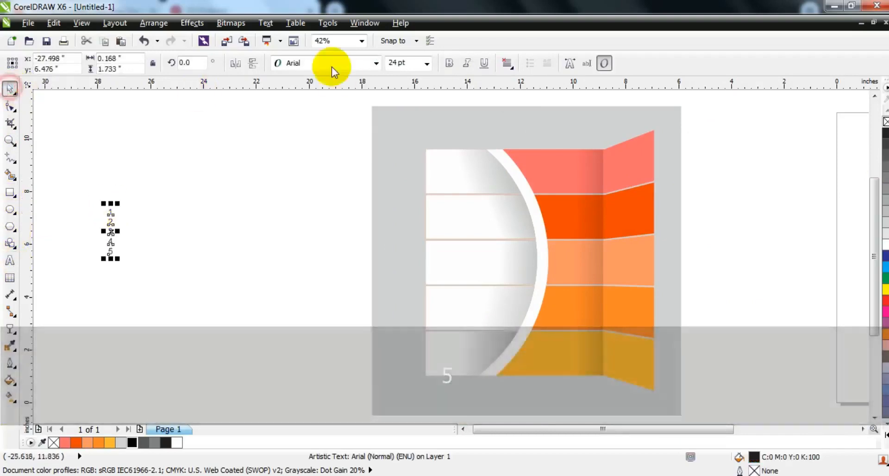
Step: Set the numbers in bold Rockwell, enlarge them to about the height of the bars and adjust their layout
click(329, 64)
mouse_move(324, 91)
click(326, 91)
click(448, 63)
drag(117, 260, 297, 396)
click(10, 106)
drag(104, 394, 180, 403)
Step: Align the bottom of the number 1 with the top white section and weld the two into one shape
click(10, 88)
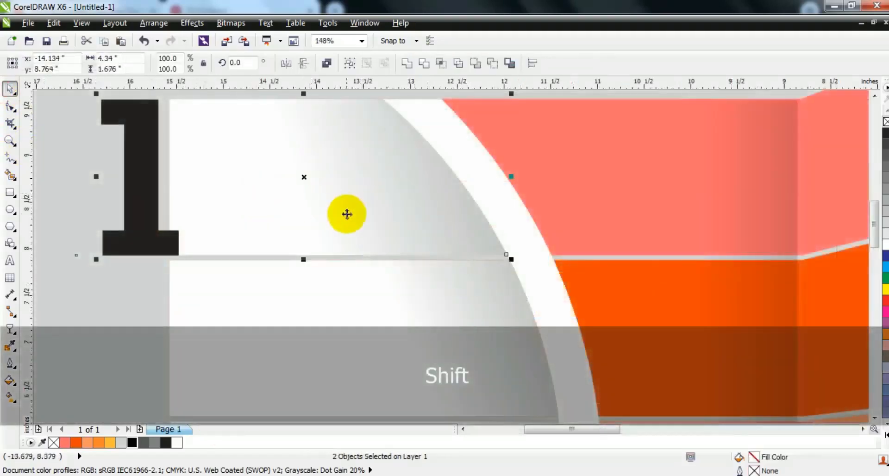
key(b)
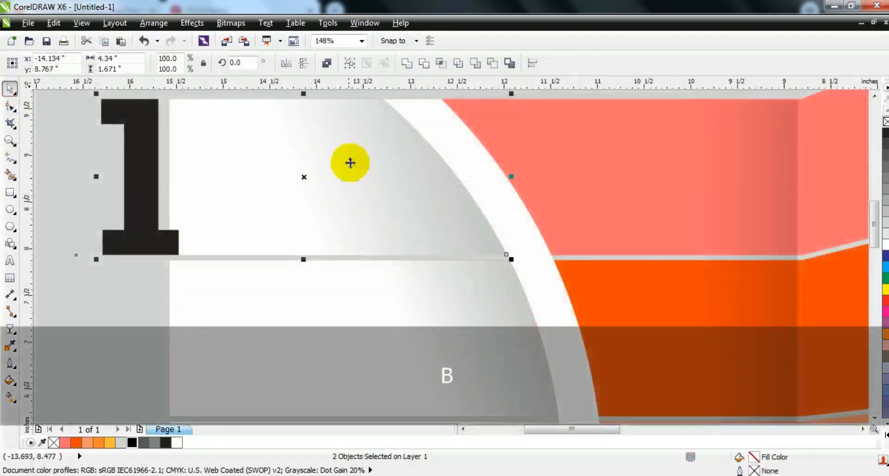
click(410, 64)
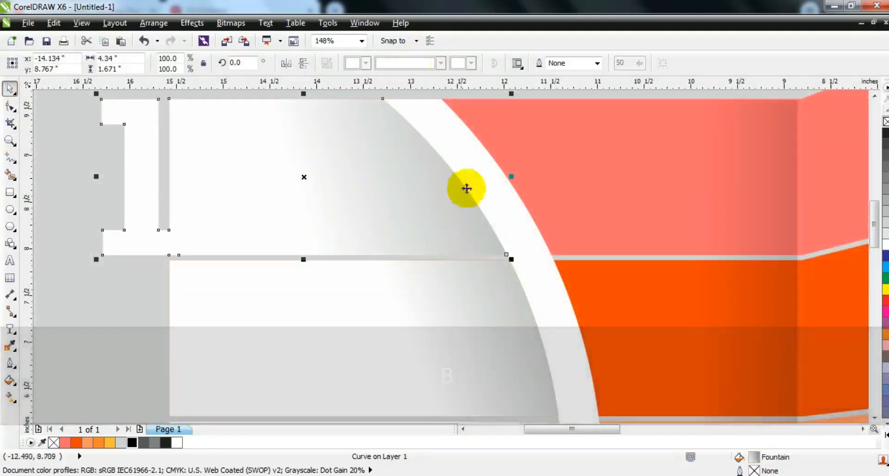
key(F3)
key(Escape)
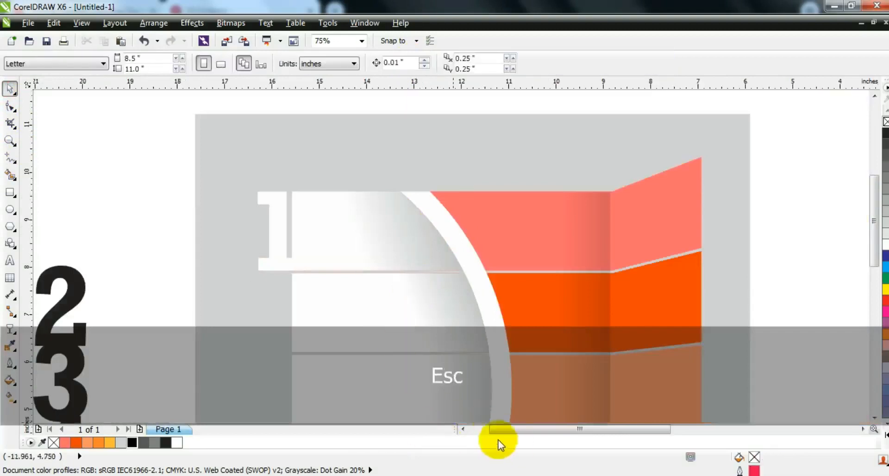
Step: Bring the number 2 near the second white section and shorten that section's outer end to make room for it
click(462, 429)
drag(139, 316, 290, 340)
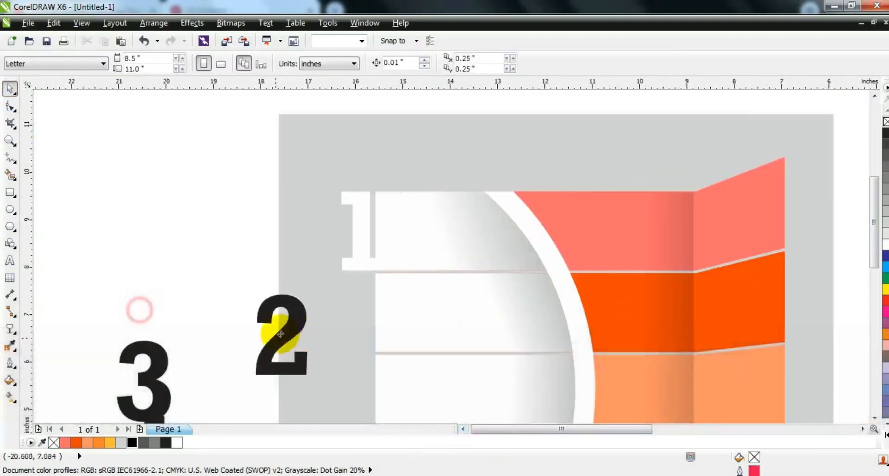
click(410, 304)
click(11, 109)
key(ctrl+q)
drag(339, 263, 432, 353)
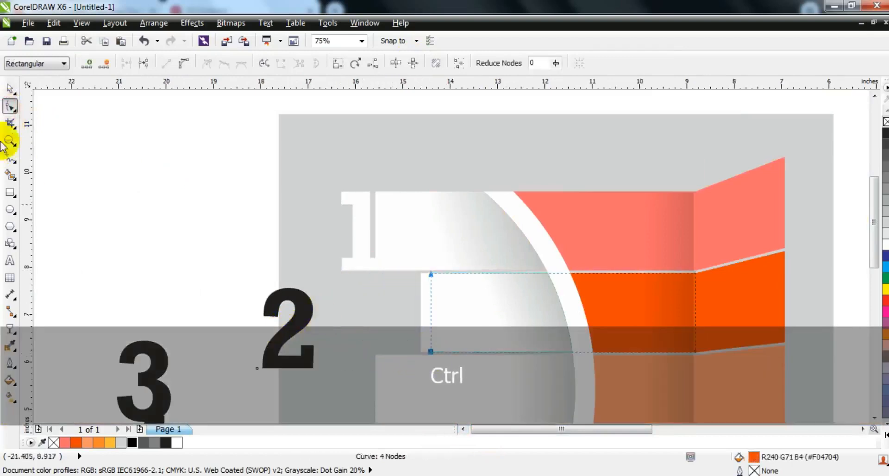
Step: Place the number 2 against the shortened end of the second white section, level with its lower edge
click(10, 89)
drag(287, 360, 380, 347)
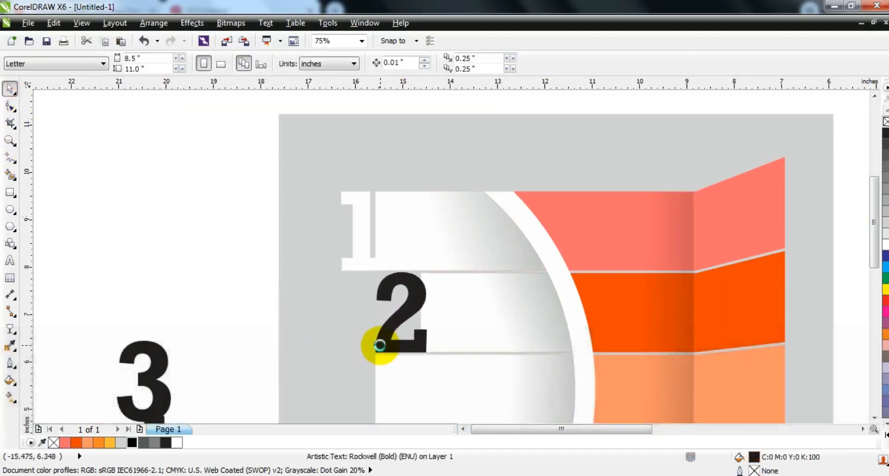
key(shift)
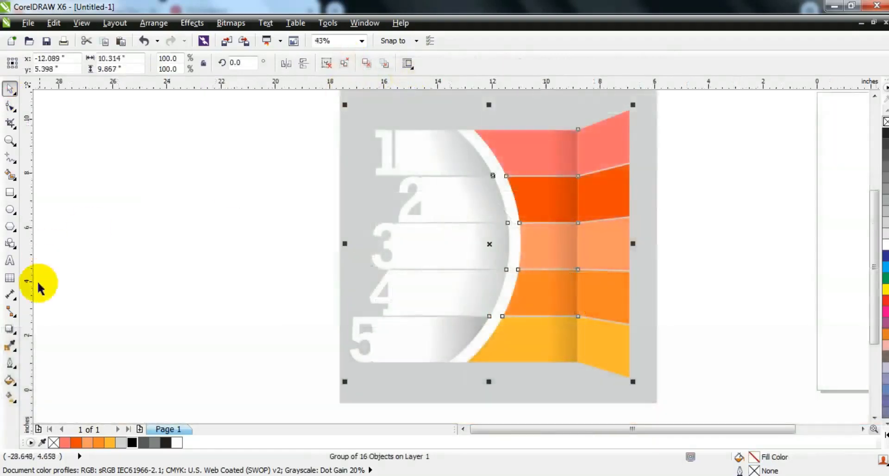
Step: Add a black drop shadow to the infographic group at a 270° direction with opacity 41 and feather 15
click(9, 328)
drag(422, 143, 441, 307)
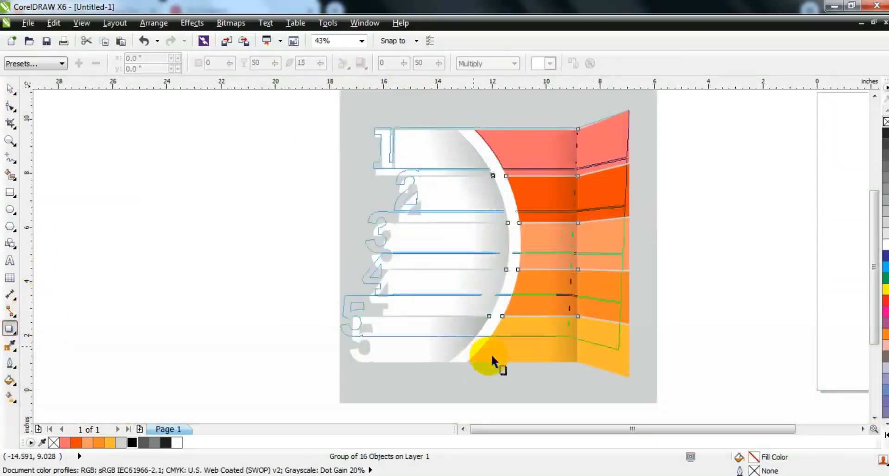
drag(491, 353, 494, 380)
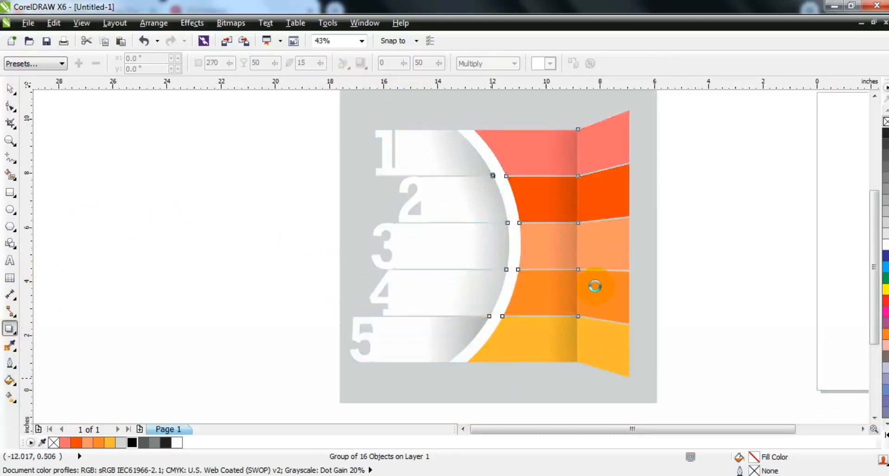
drag(490, 241, 489, 218)
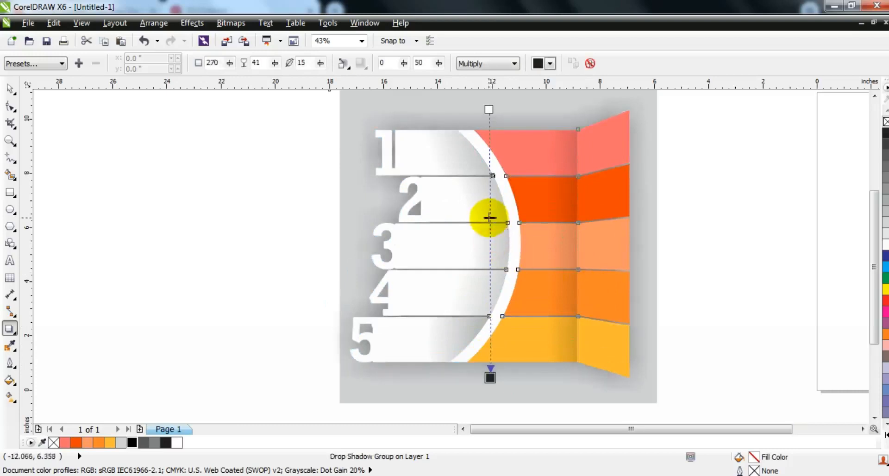
Step: Break the drop shadow apart from the infographic group and clear the selection
click(154, 22)
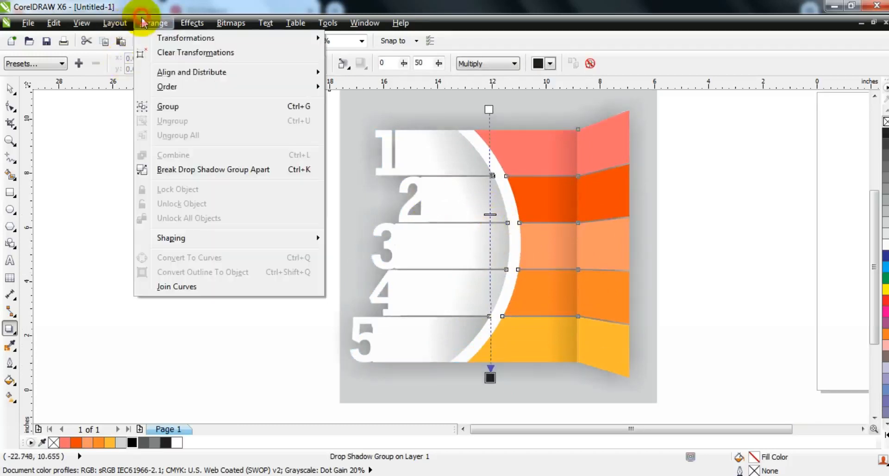
click(177, 169)
click(10, 88)
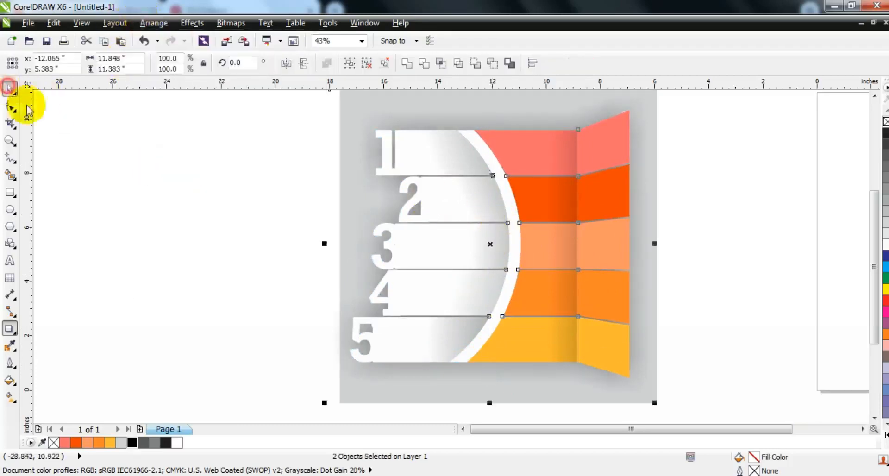
click(224, 254)
key(F3)
key(Escape)
drag(556, 310, 331, 145)
key(shift+F2)
key(Escape)
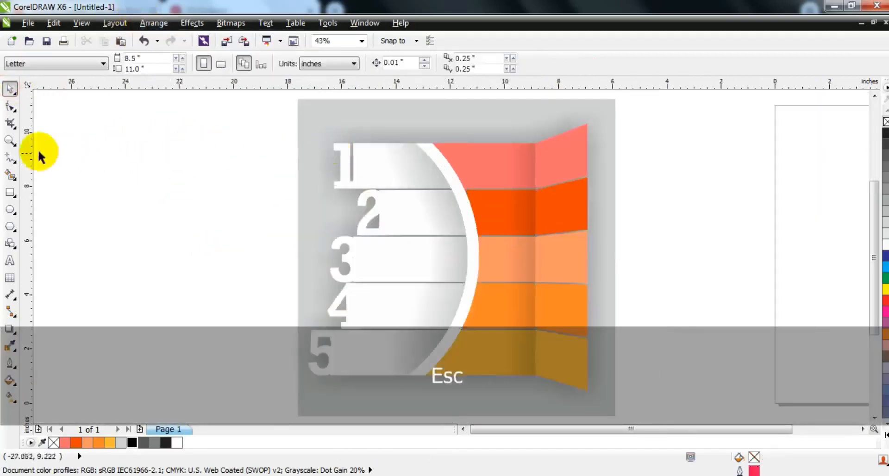
Step: Duplicate the OPTION heading and its small text block from the first white section onto the other four white sections
click(10, 141)
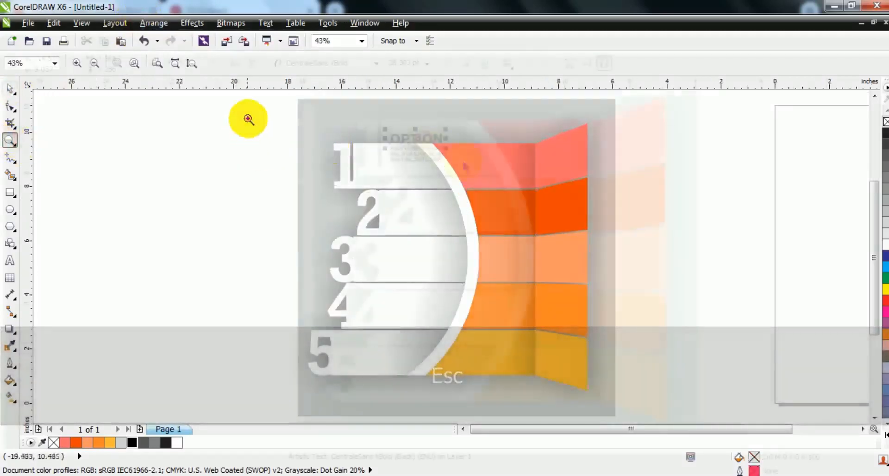
drag(248, 119, 628, 393)
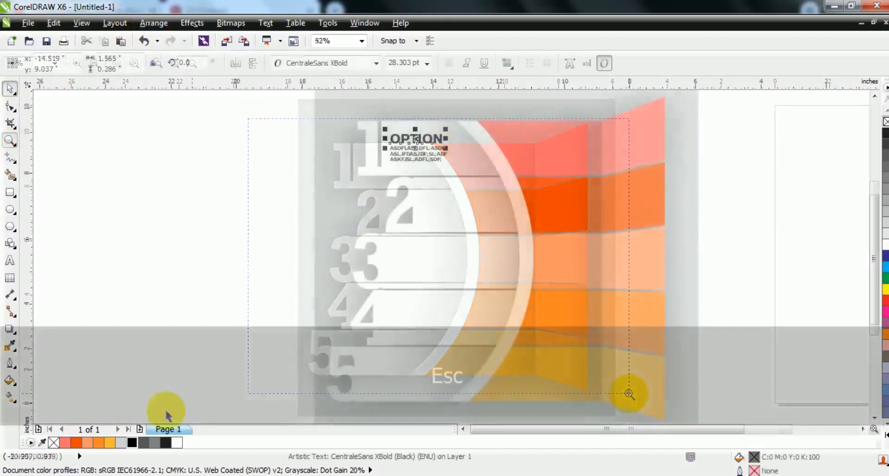
drag(206, 118, 457, 182)
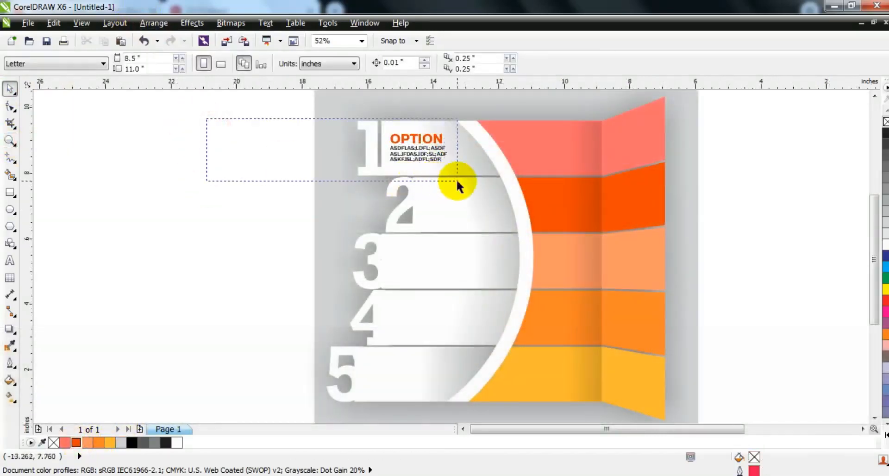
drag(419, 153, 416, 302)
right_click(456, 206)
right_click(423, 264)
drag(416, 301, 427, 333)
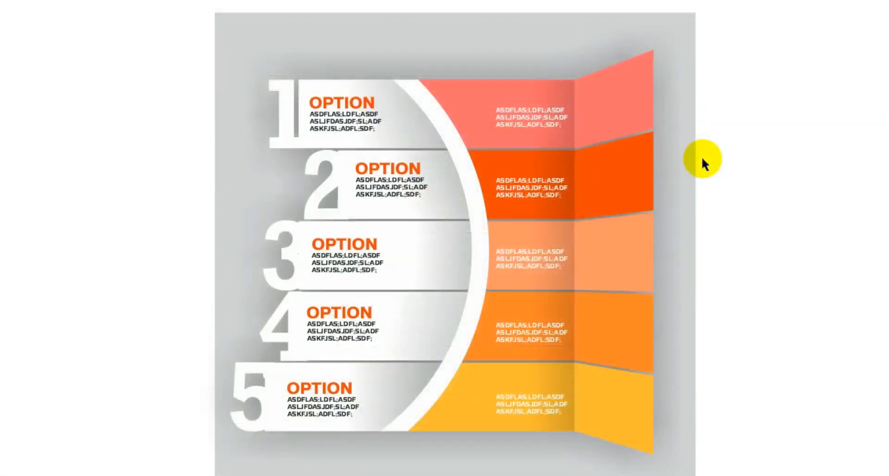
click(701, 157)
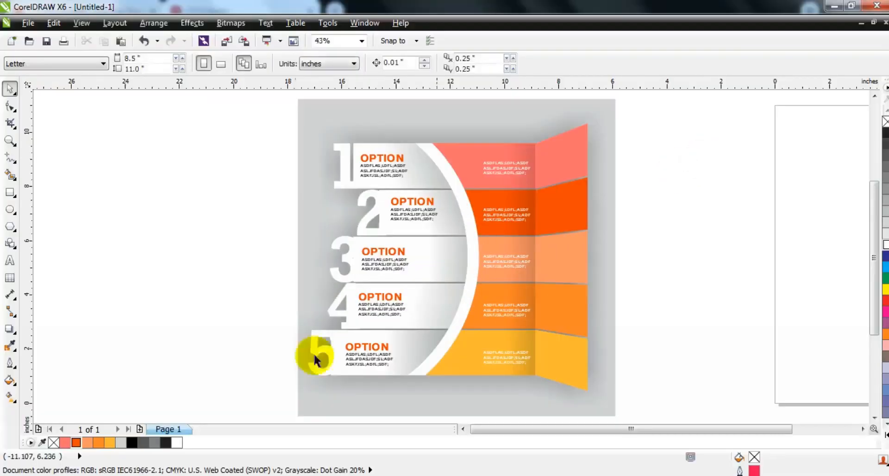